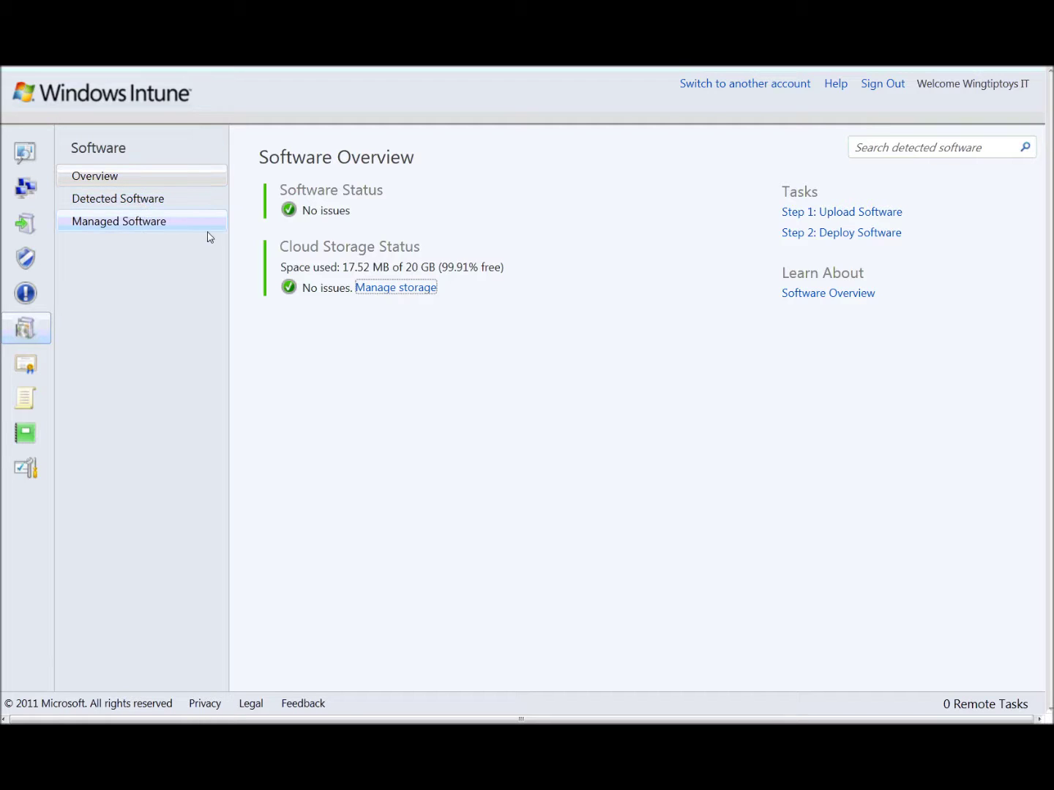
Go from the Software Overview to the Managed Software list.
click(147, 224)
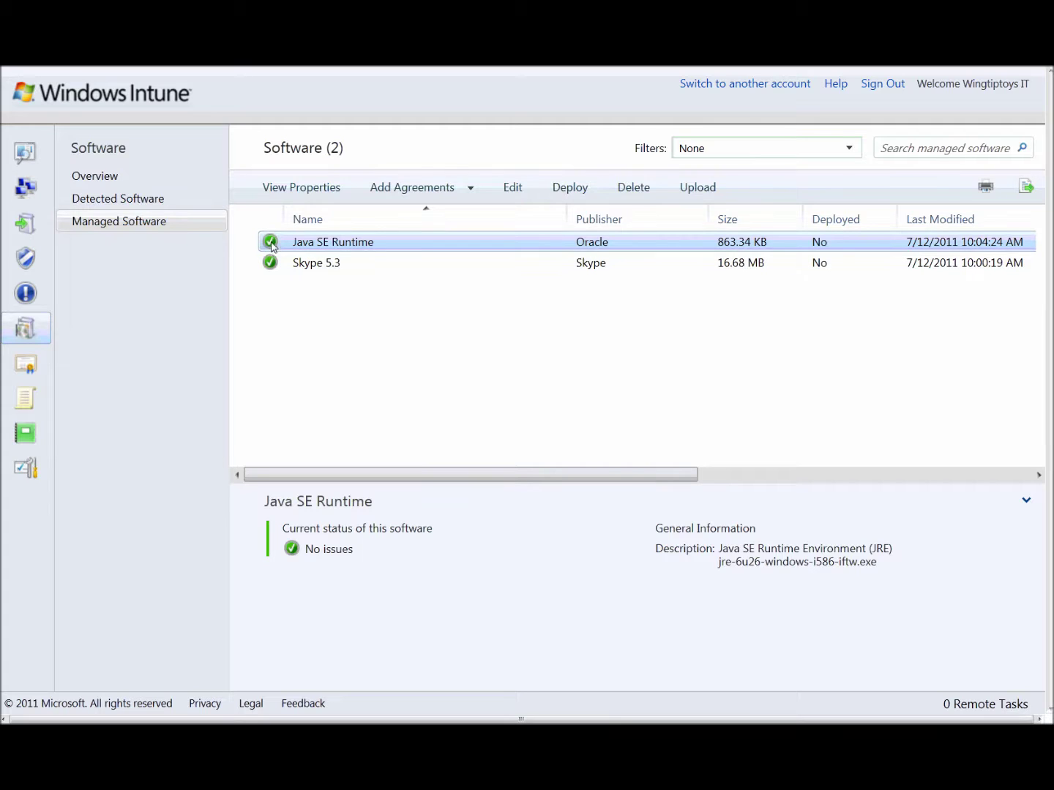
Select both Java SE Runtime and Skype 5.3 in the Managed Software list.
ctrl+click(369, 253)
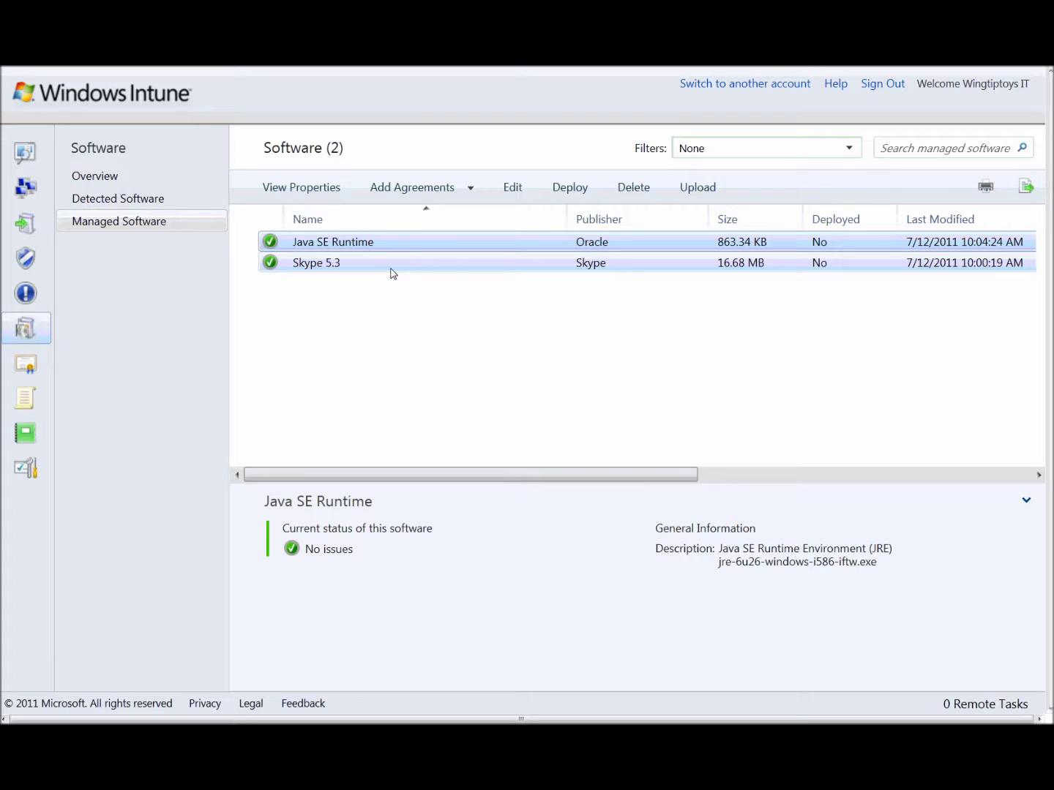
click(268, 236)
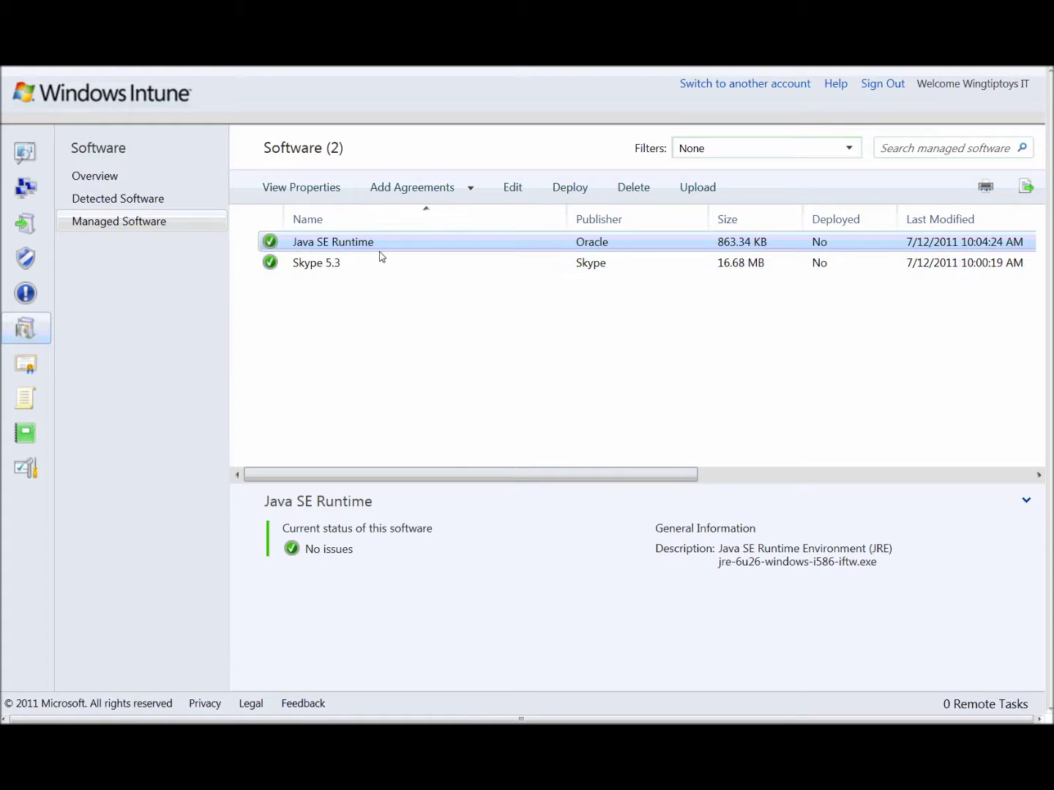
ctrl+click(410, 260)
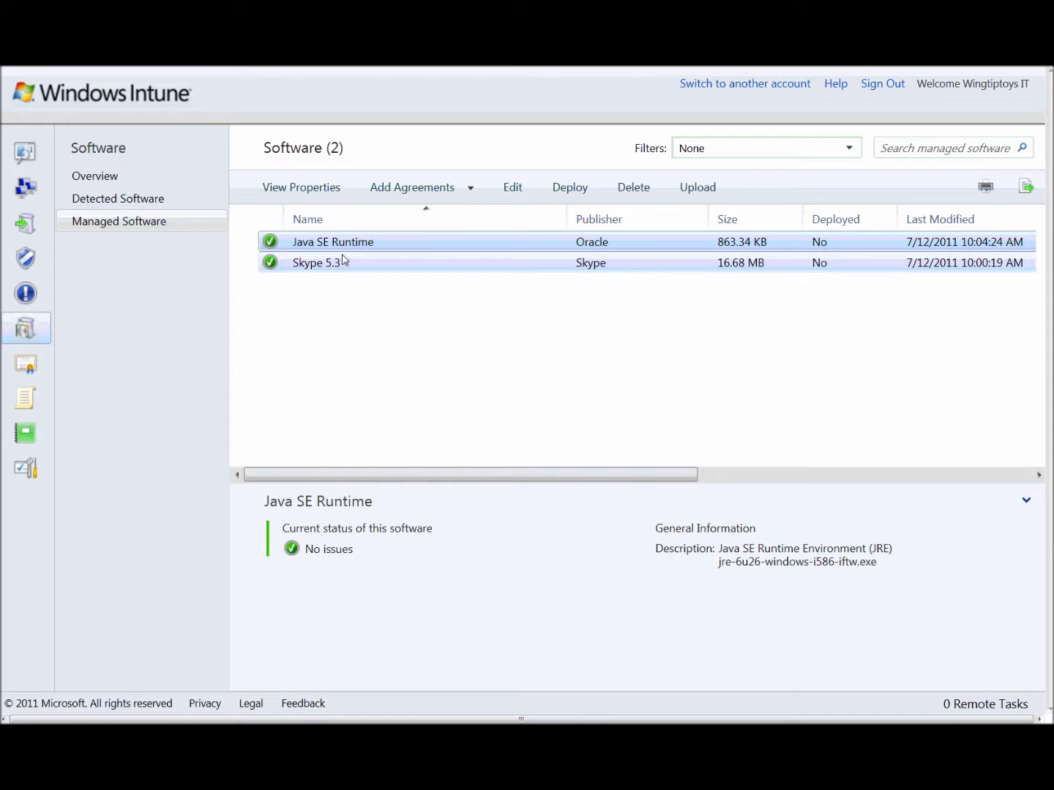
ctrl+click(415, 256)
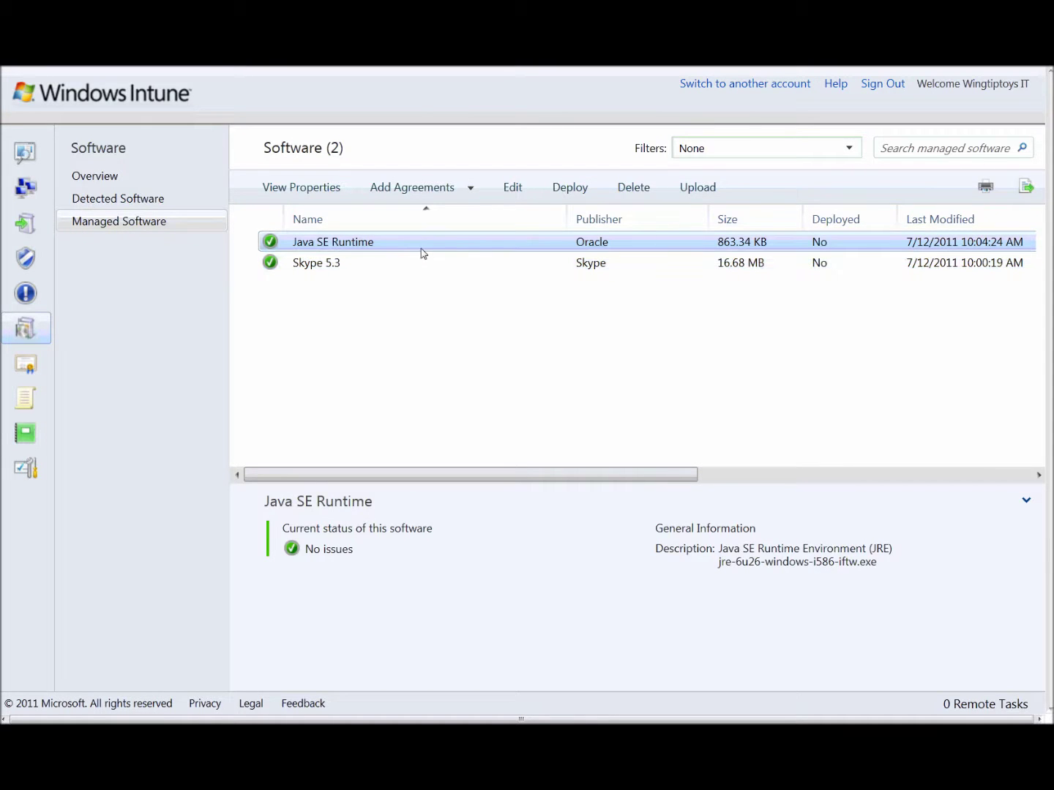
ctrl+click(413, 269)
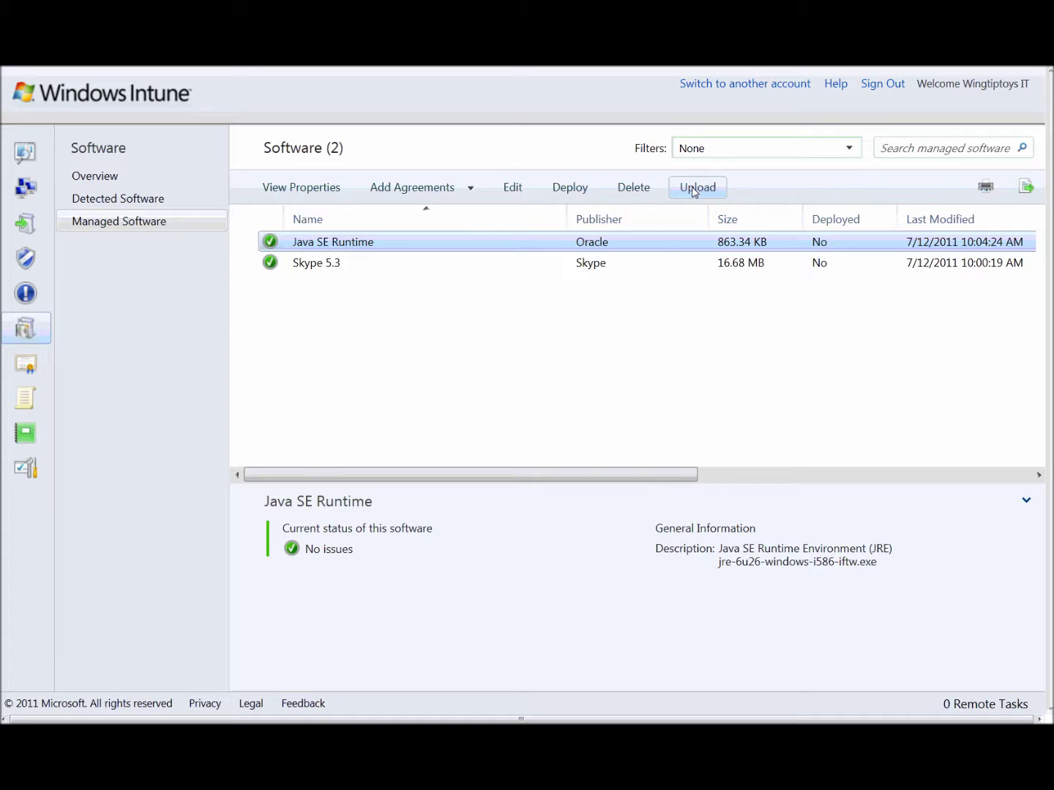
Switch to the Software Publisher sign-in window and sign in to launch the upload wizard.
key(alt+Tab)
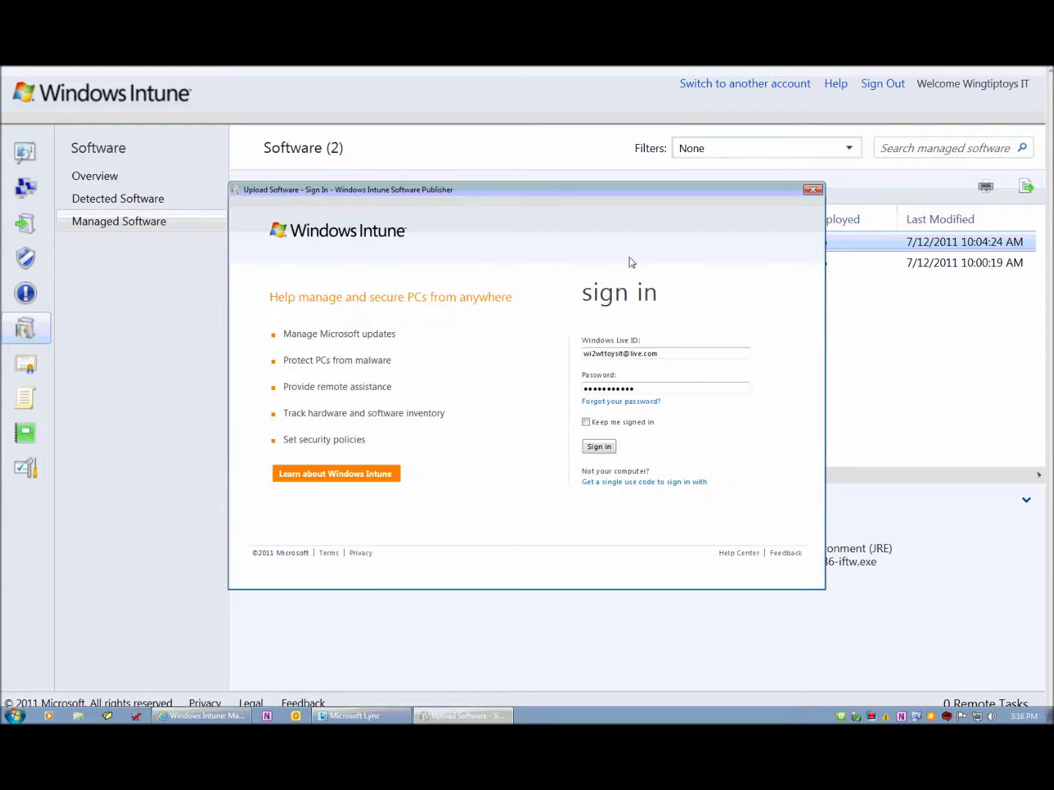
mouse_move(466, 192)
mouse_down()
mouse_move(474, 173)
mouse_move(464, 177)
mouse_up()
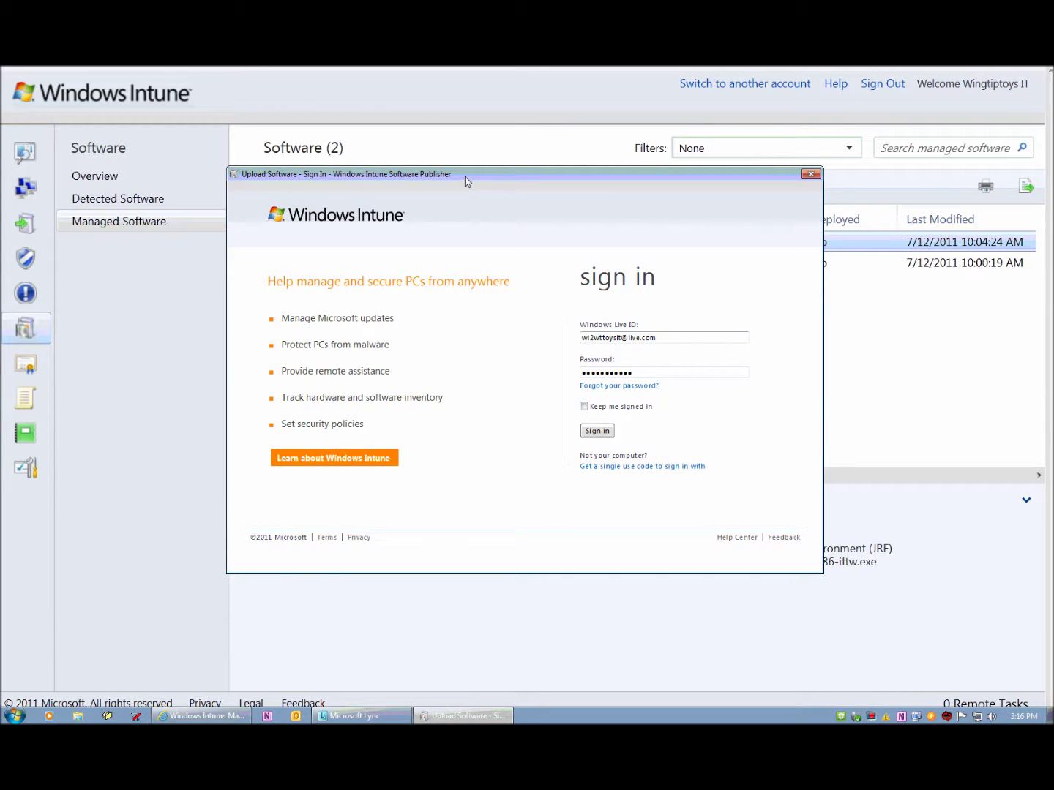
key(Return)
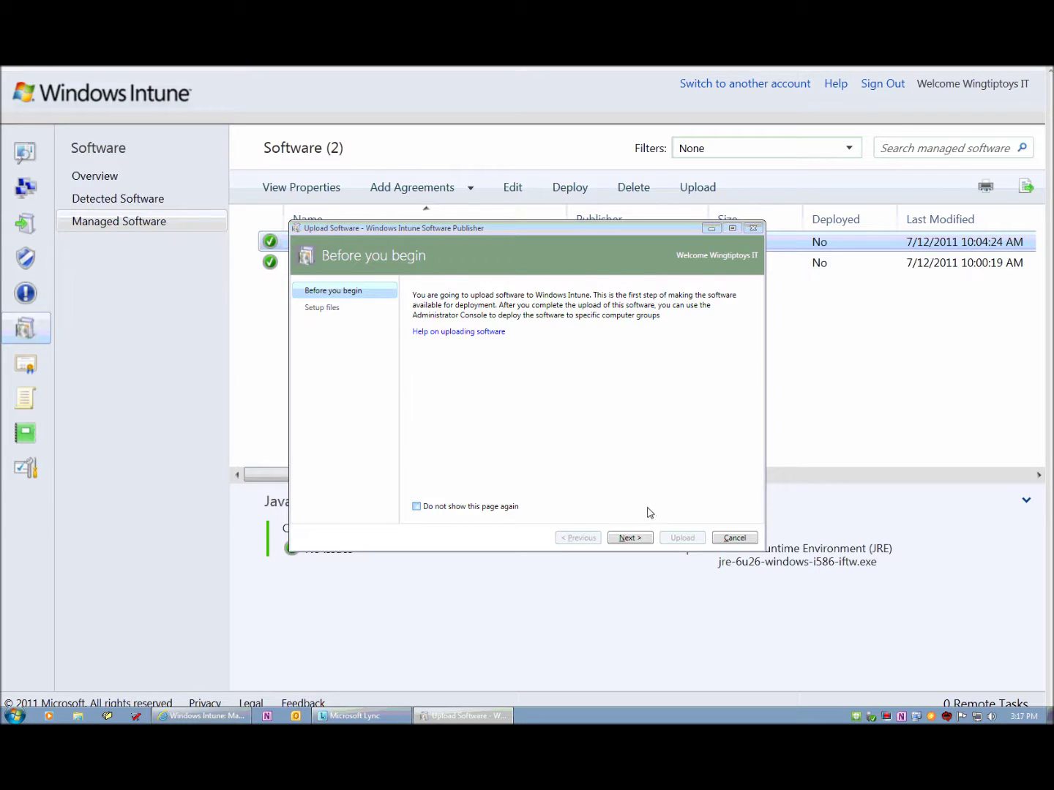
Choose LyncSetupx32.exe on USB DISK (E:) as the setup file, including additional files from its folder.
click(630, 539)
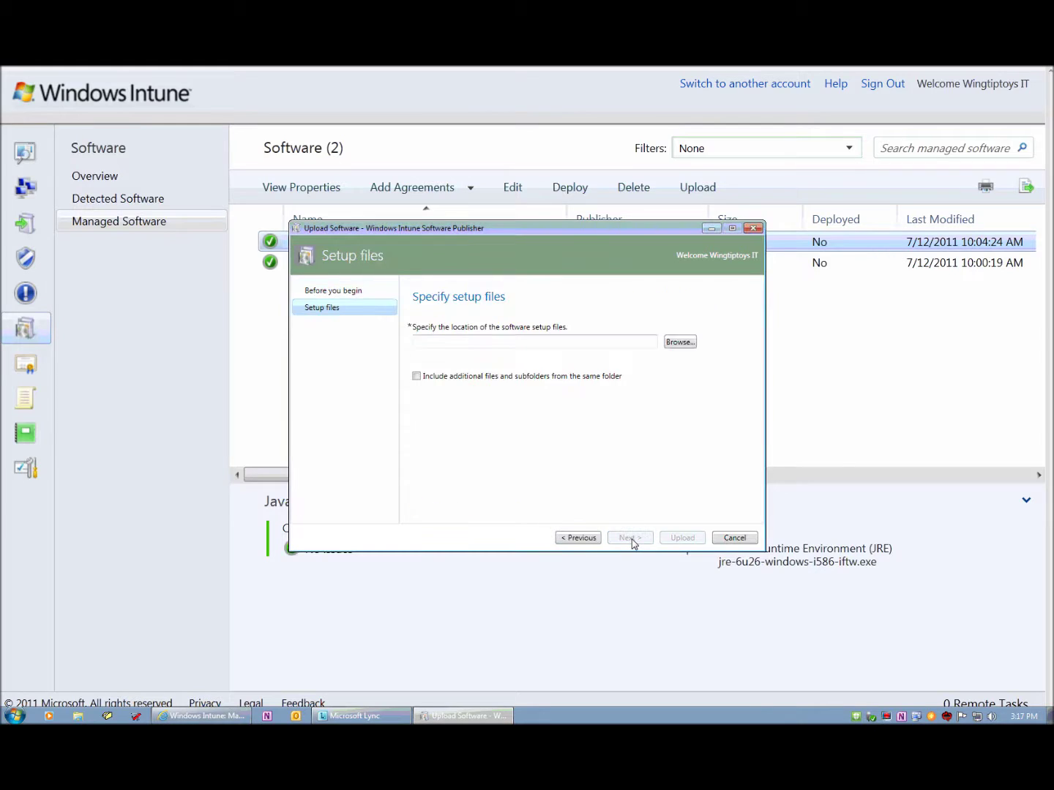
click(680, 343)
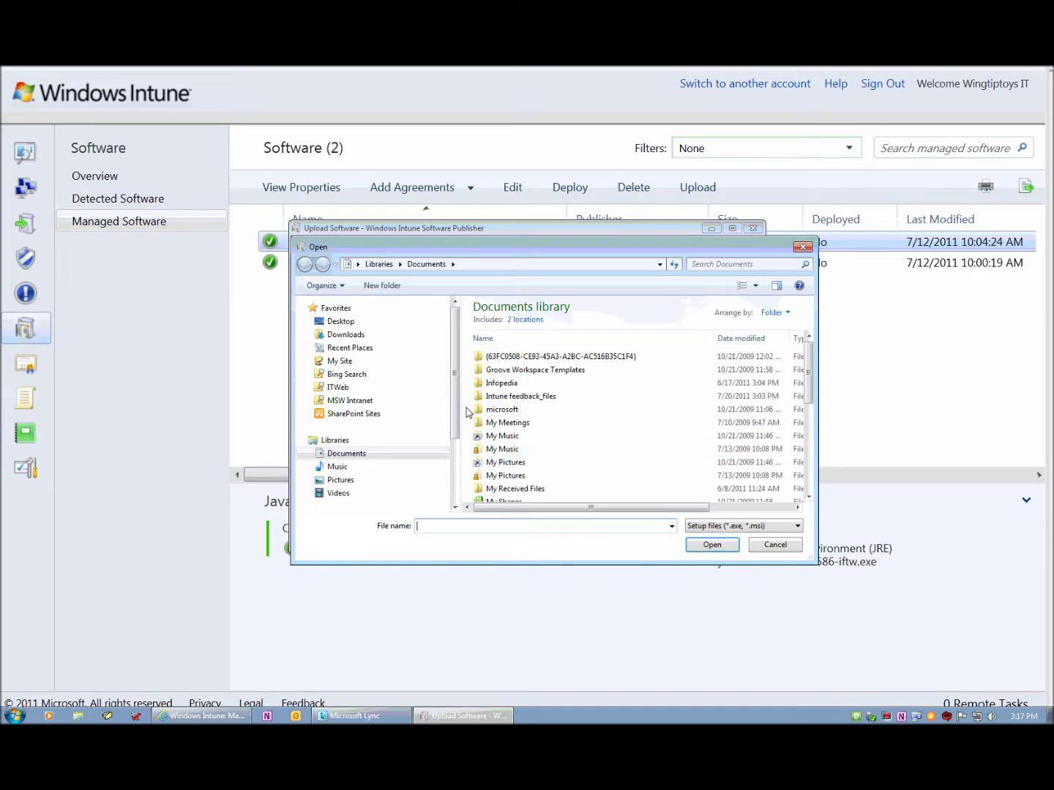
scroll(454, 410, down, 3)
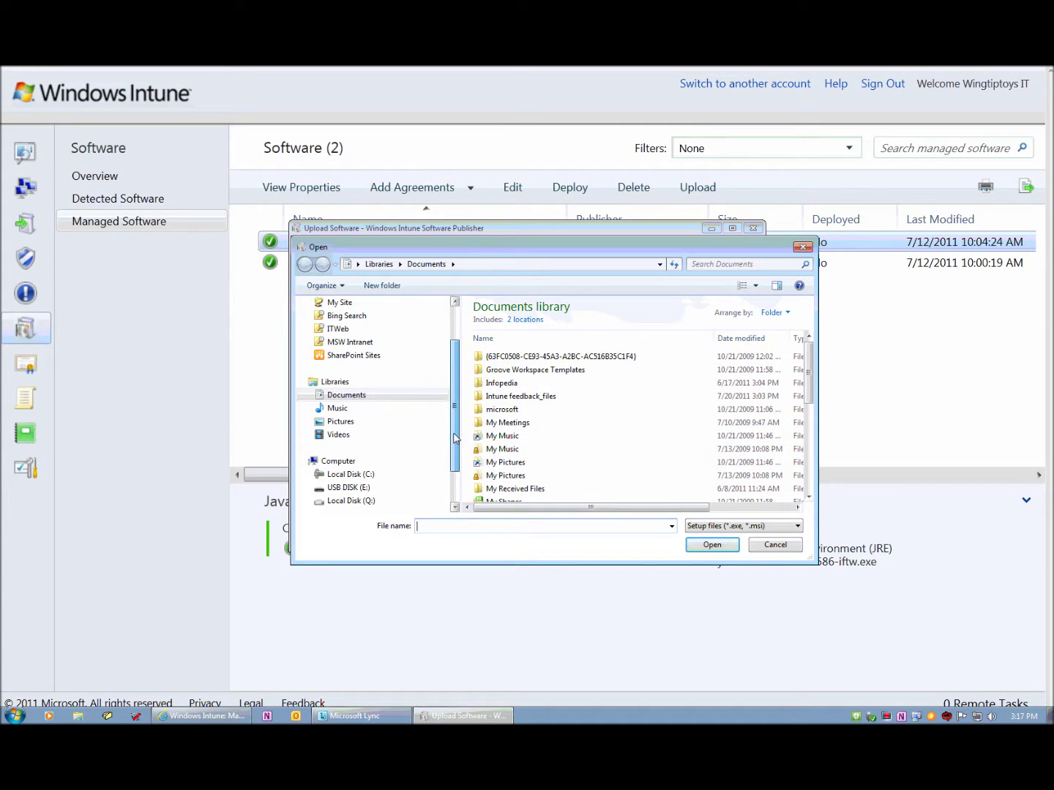
click(339, 489)
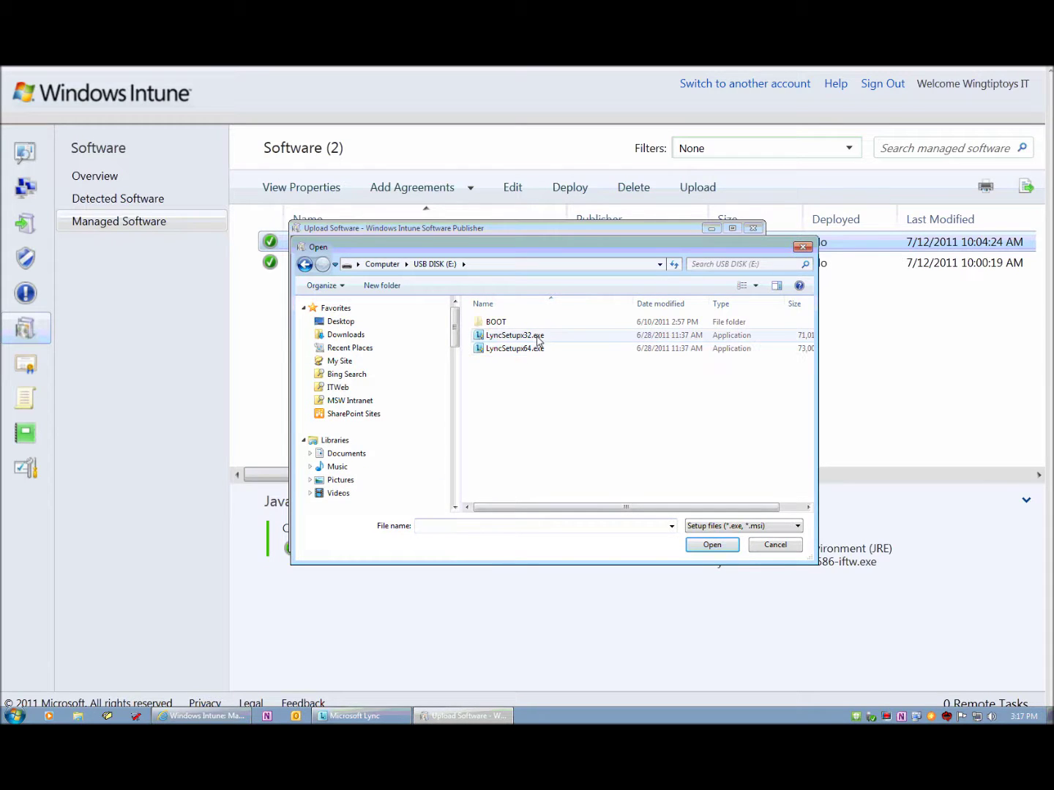
click(541, 336)
click(716, 547)
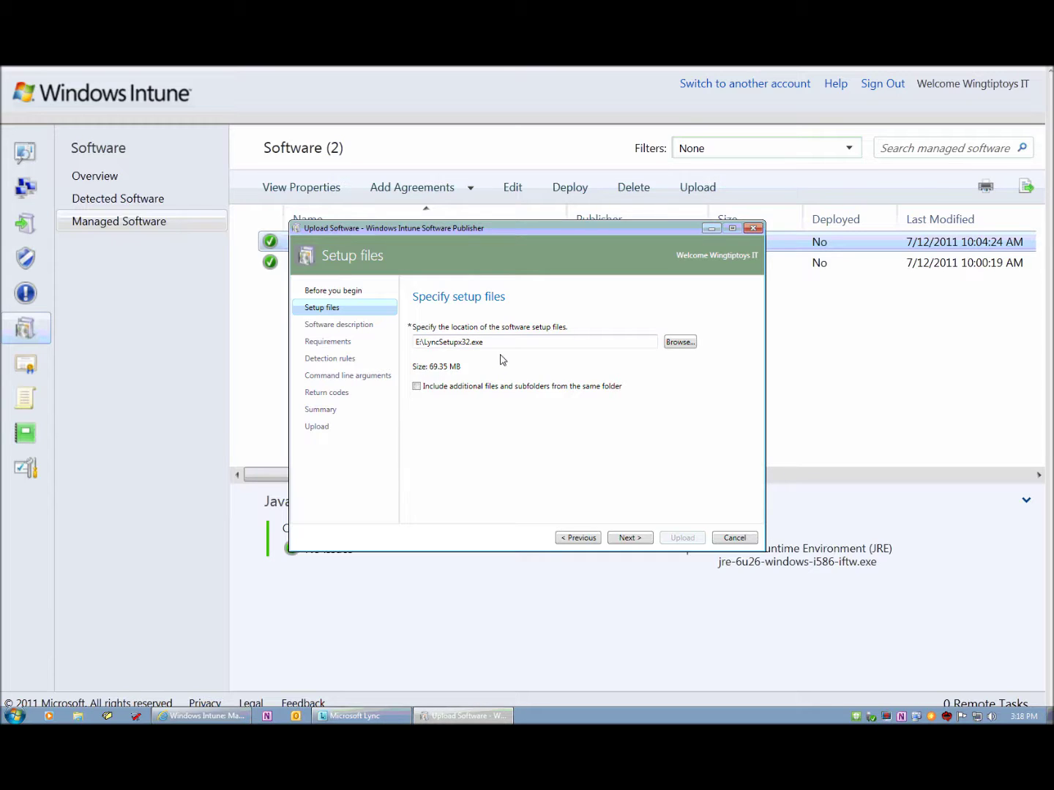
click(421, 388)
click(438, 389)
Set the publisher to Microsoft and the software name to Lync Setup x32.
click(626, 538)
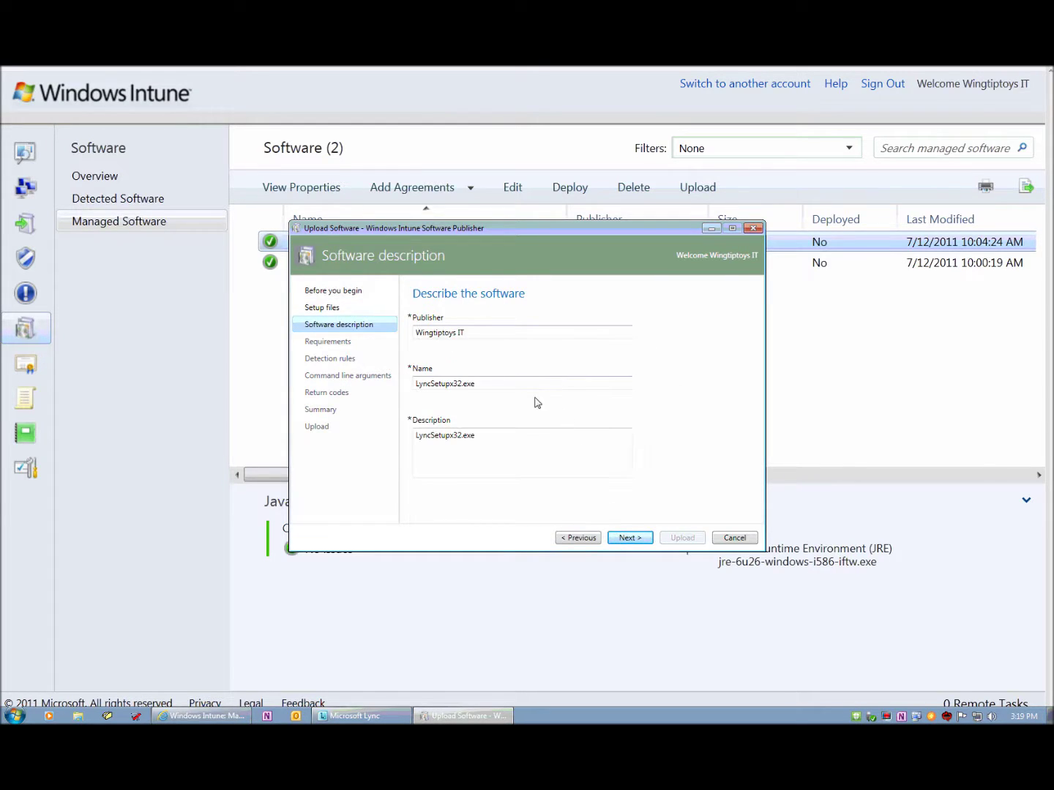
click(481, 334)
drag(480, 335, 377, 333)
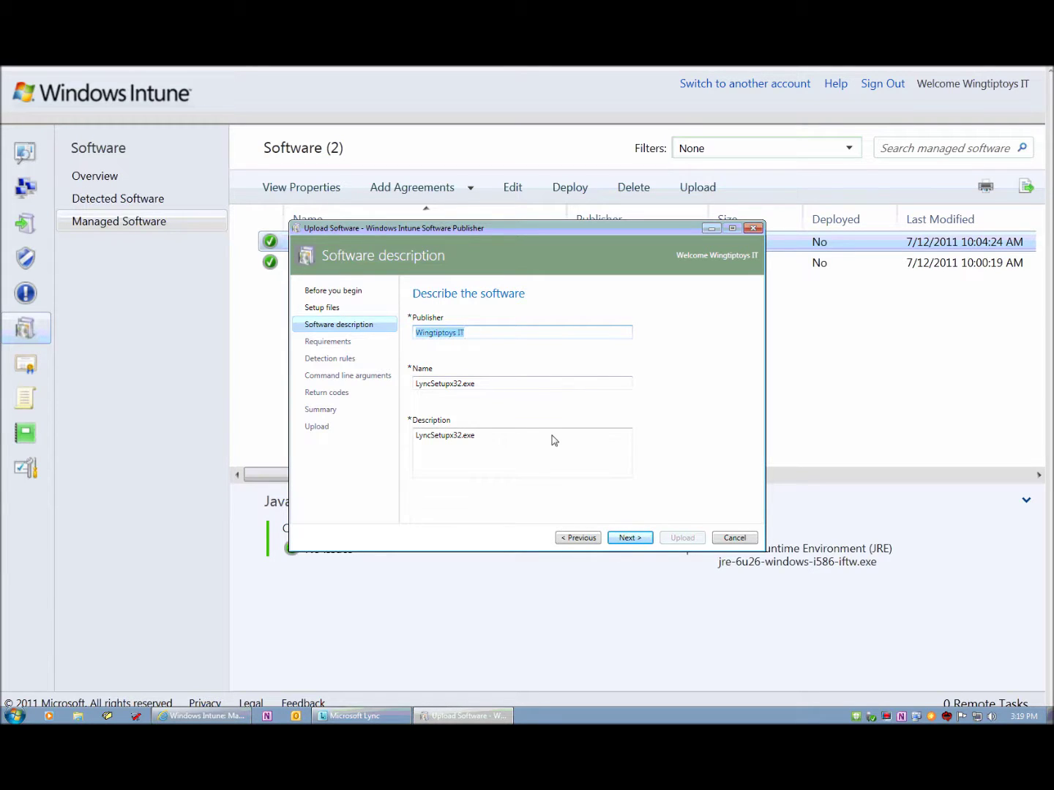
text(Microsoft)
key(Tab)
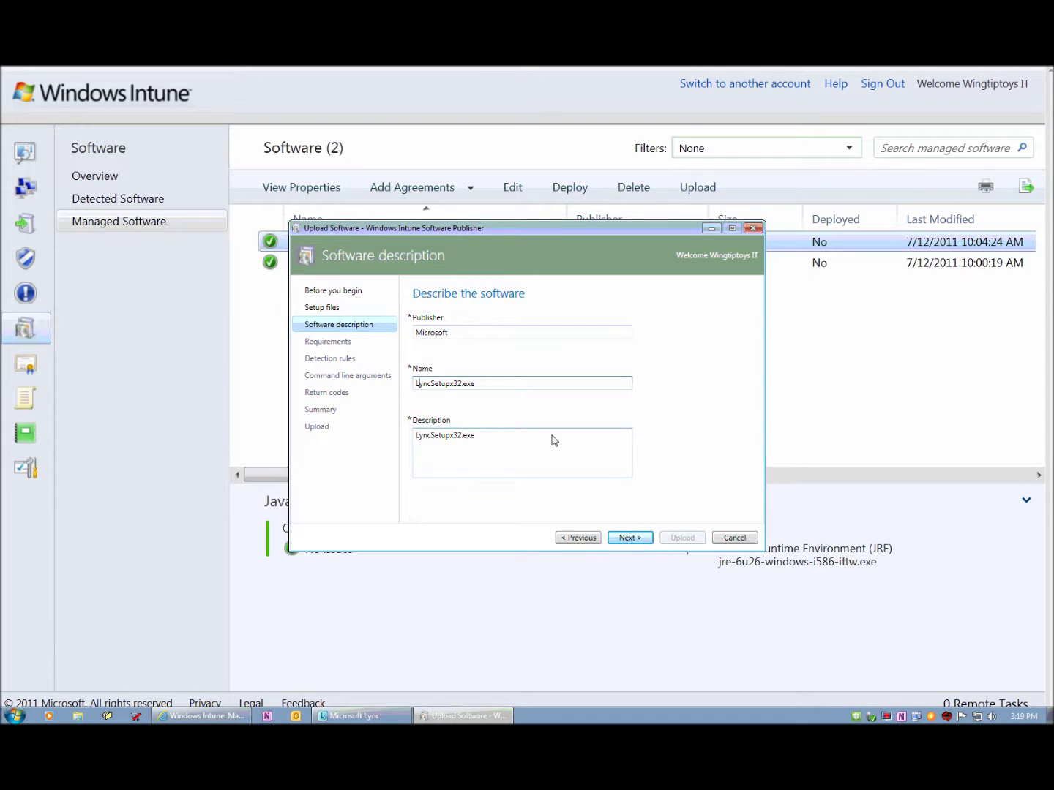
key(Right)
key(Right)
key(Right)
key(Right)
key(Right)
key(Right)
key(Right)
key(Right)
key(Delete)
text(x)
key(Right)
key(Right)
key(Delete)
key(Delete)
key(Delete)
key(Delete)
Enter the placeholder description 'dffsdfdsf' and proceed to Requirements.
key(Tab)
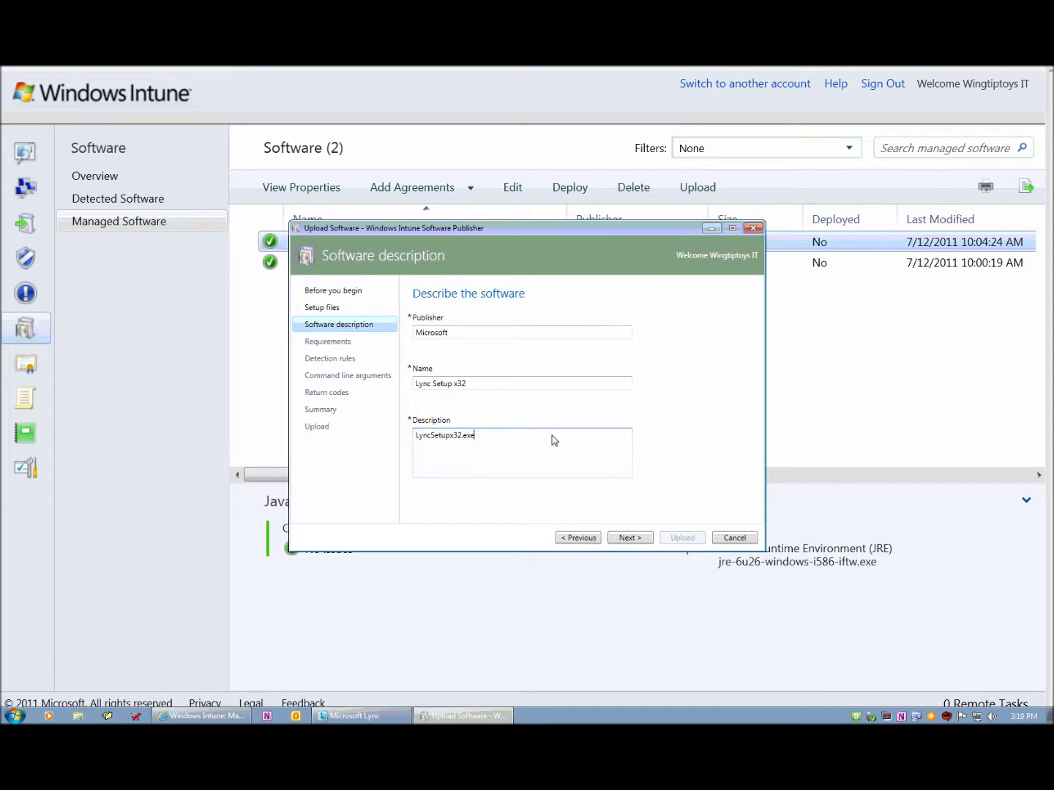
text(dffsdfdsf)
click(641, 540)
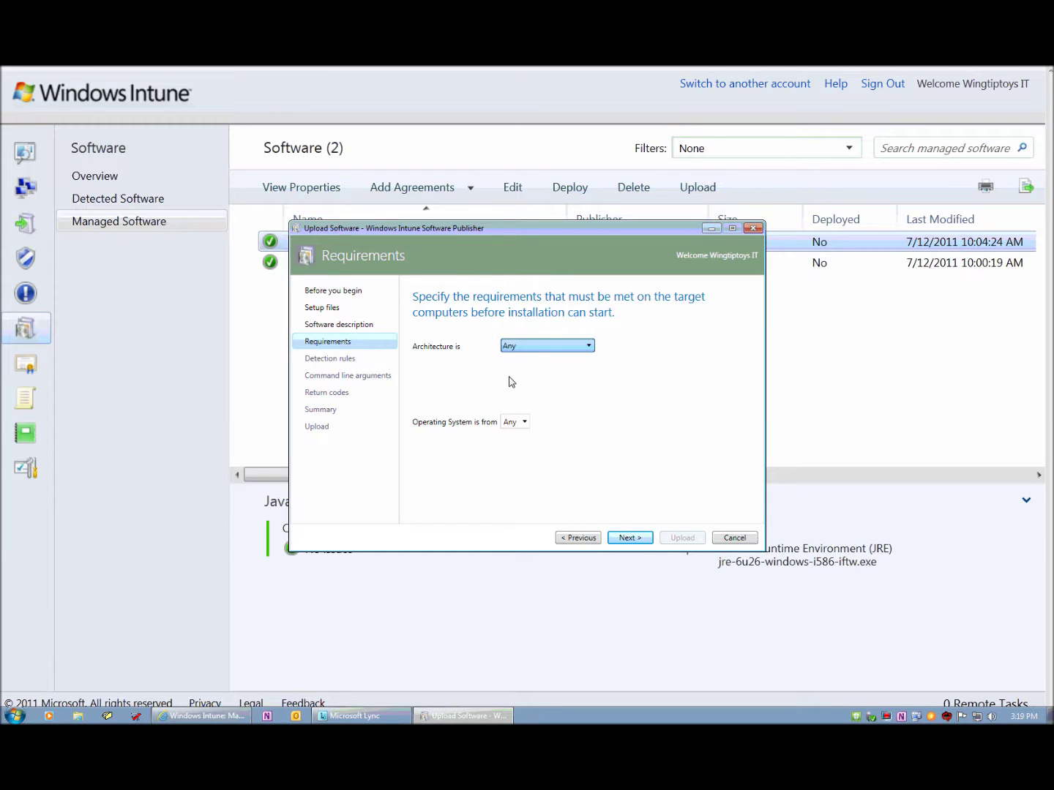
Require 32-bit architecture with Windows Vista or newer, then proceed to detection rules.
key(Down)
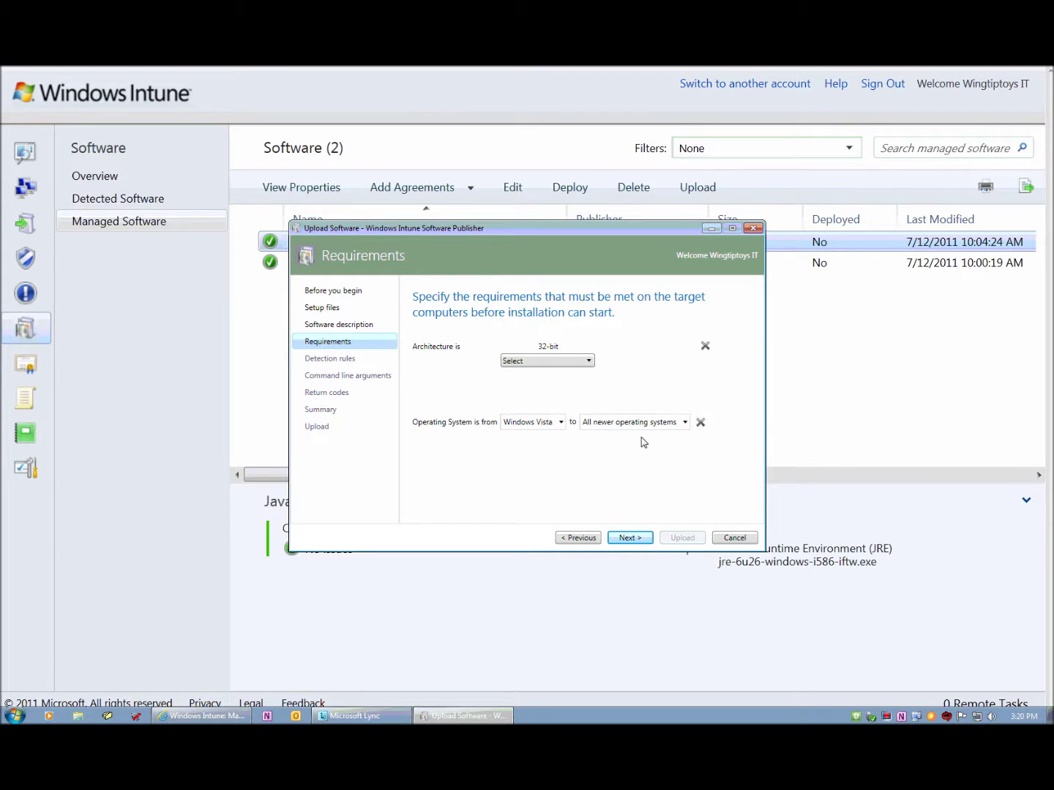
click(633, 541)
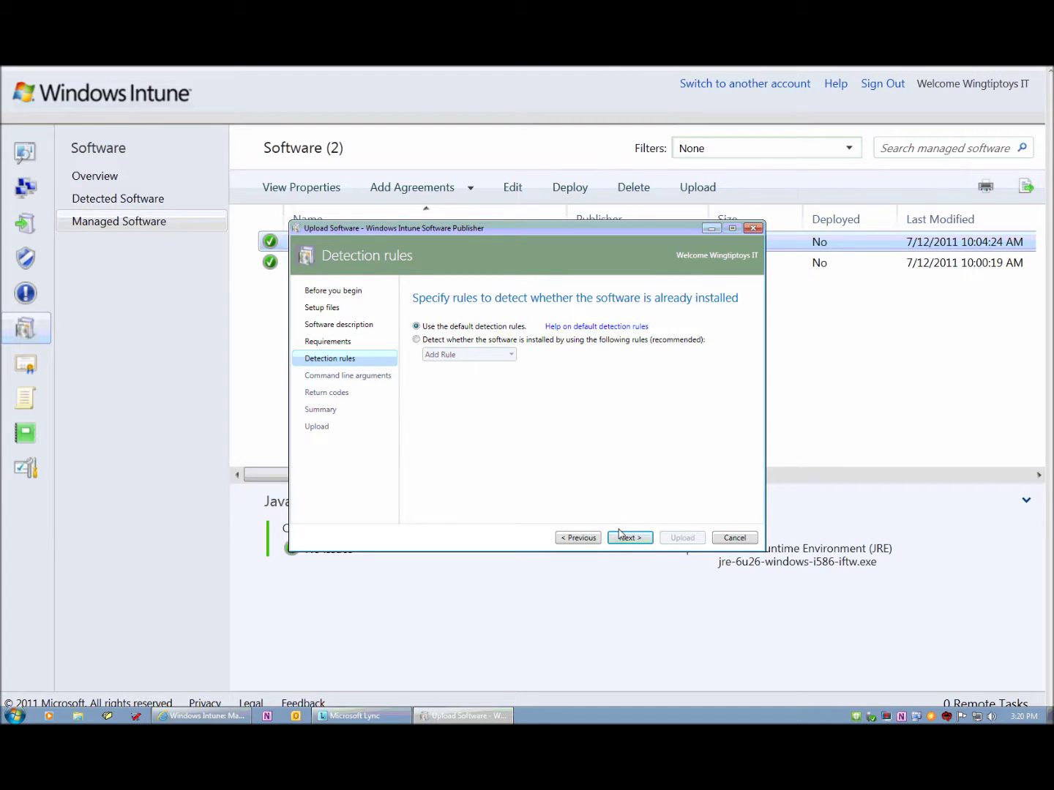
Try custom detection rules, revert to 'Use the default detection rules', and proceed.
click(417, 340)
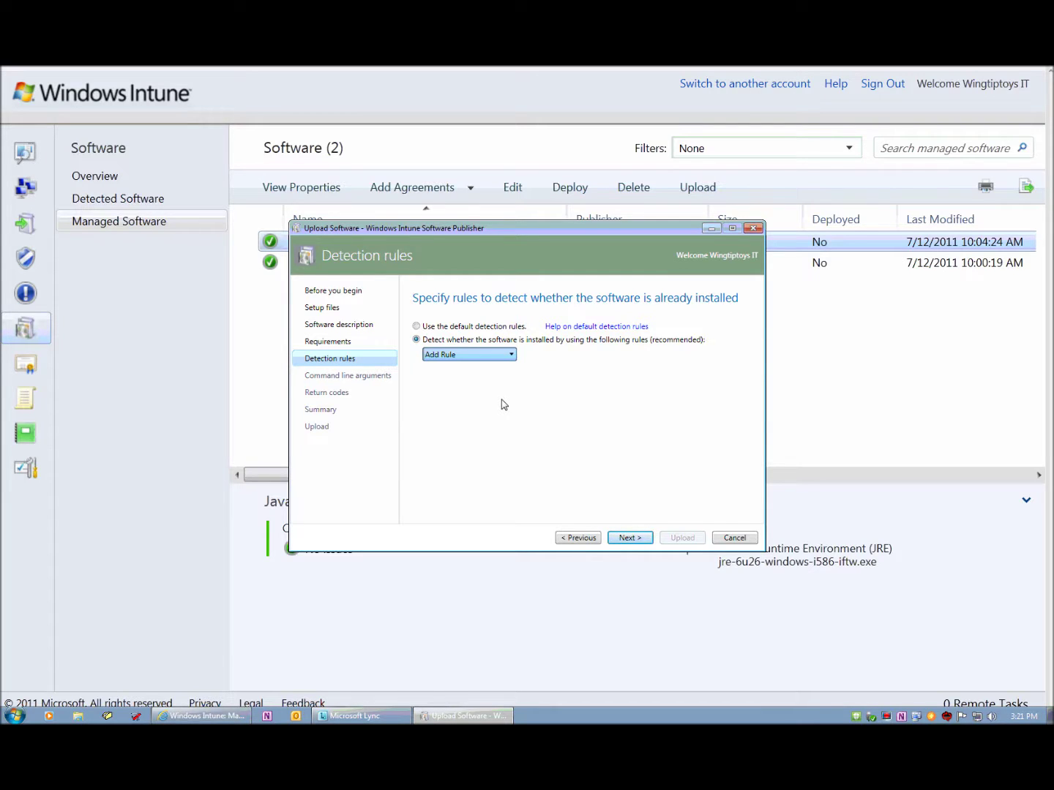
click(479, 335)
click(490, 327)
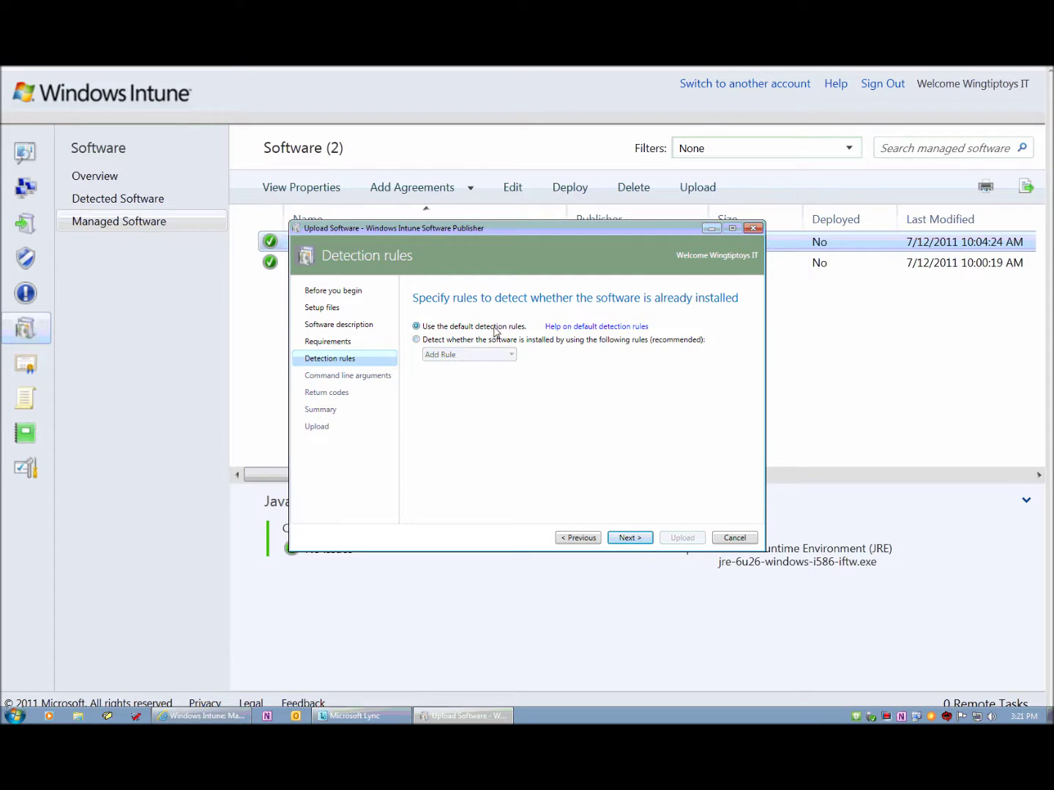
click(634, 538)
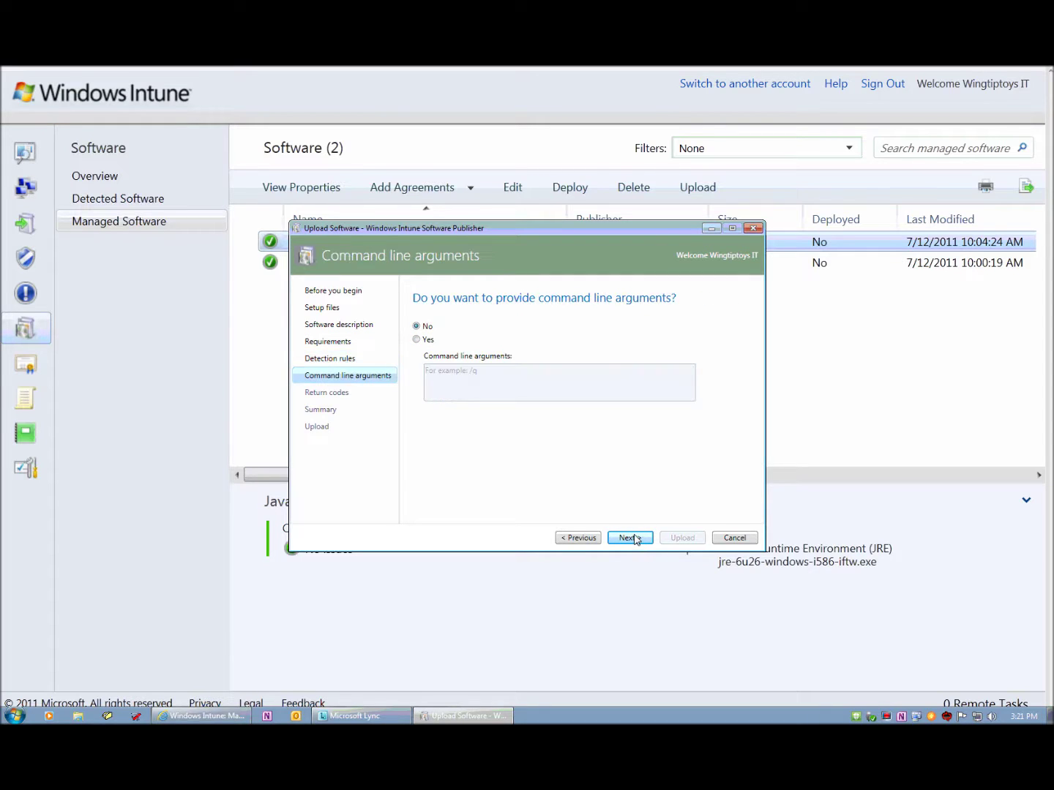
Choose Yes for command line arguments and enter /silent, then proceed to return codes.
click(416, 339)
click(571, 385)
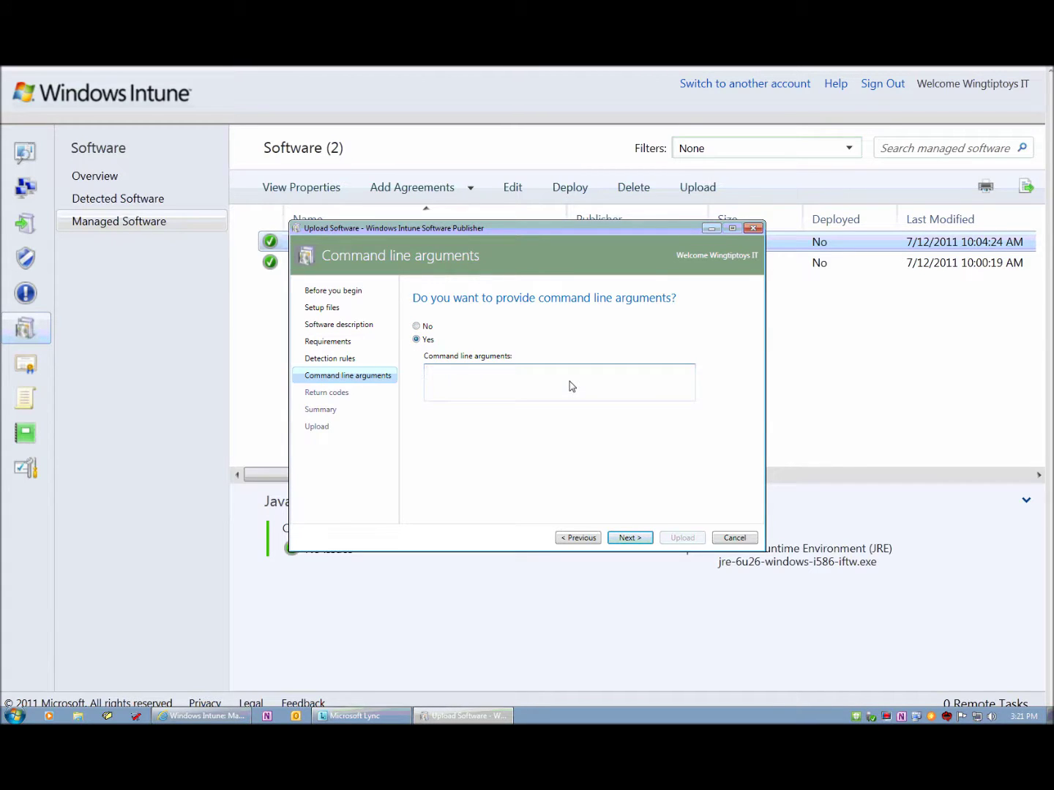
text(/silent)
click(631, 538)
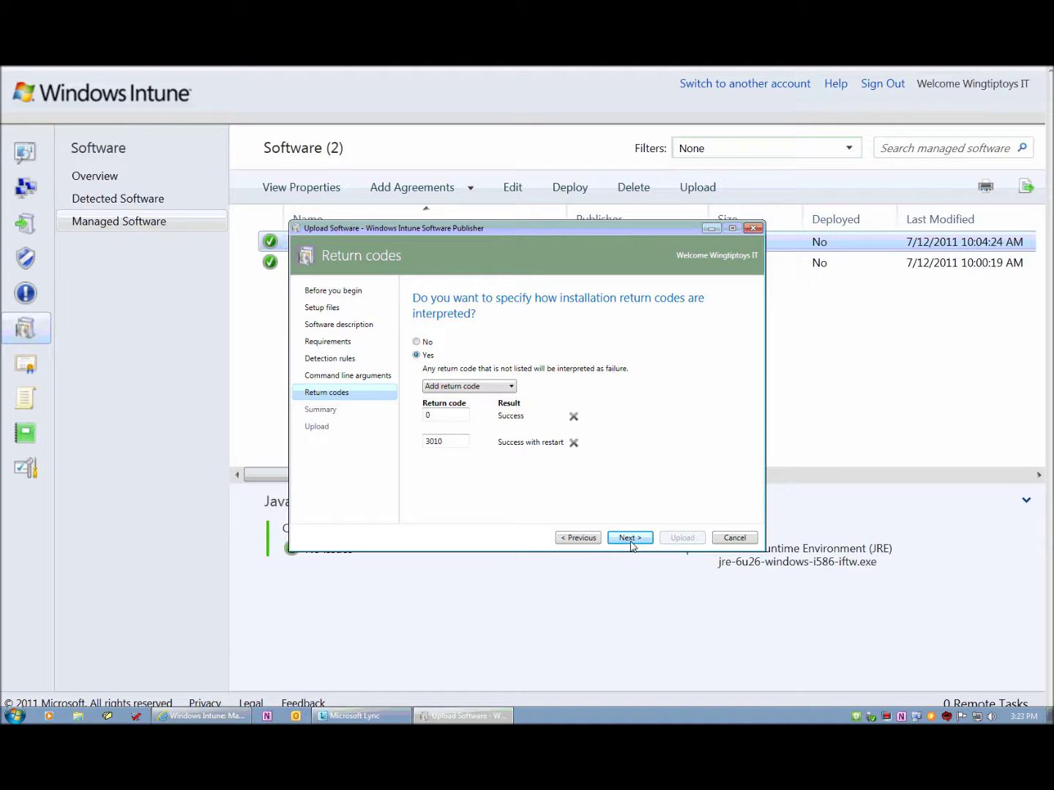
Keep return codes 0 (Success) and 3010 (Success with restart) and go to the Summary.
click(631, 539)
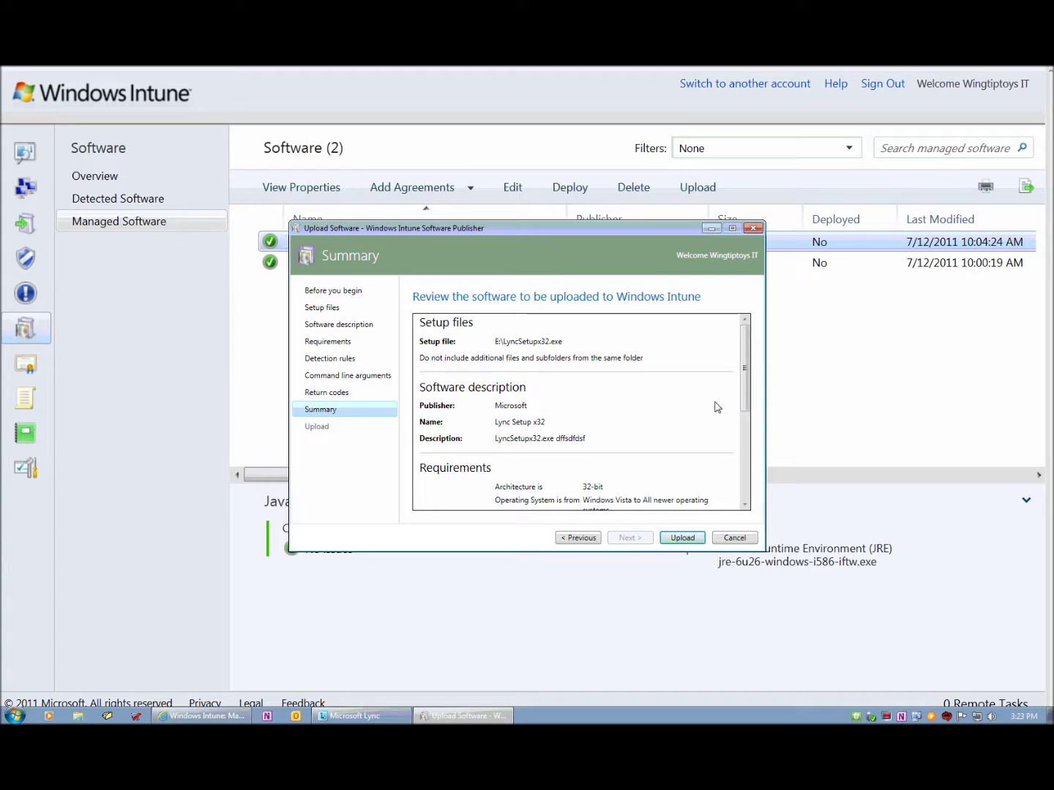
Review the Lync Setup x32 summary settings and start the upload.
scroll(747, 381, down, 5)
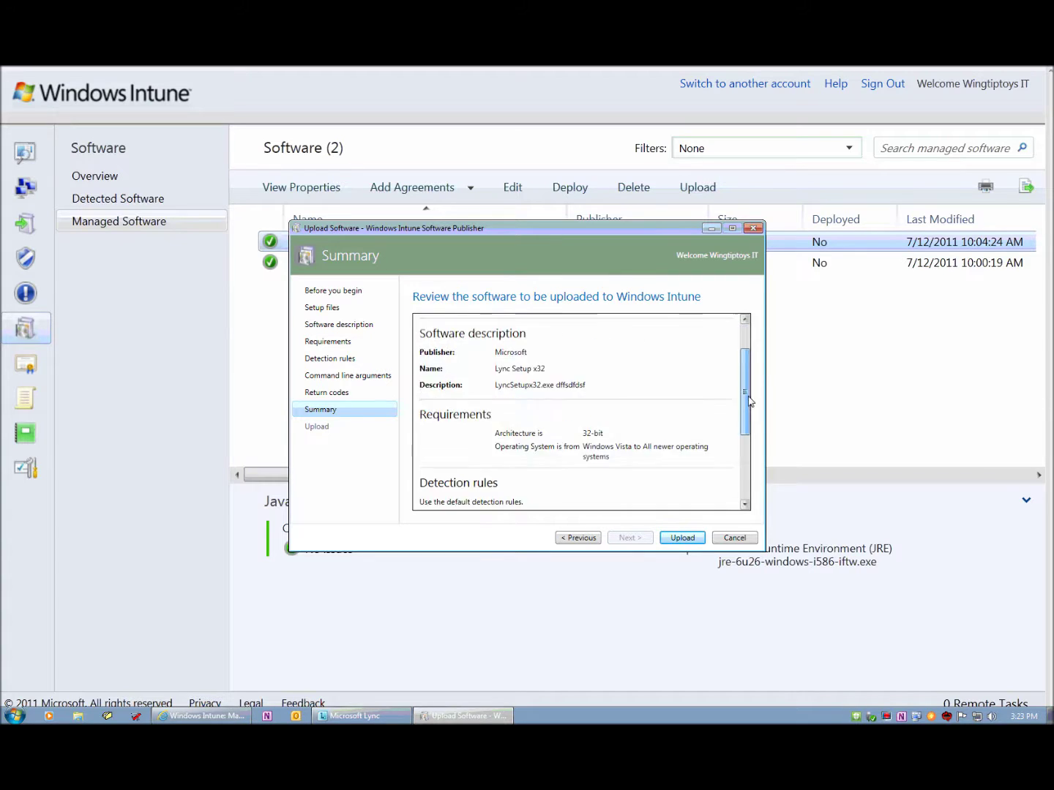
click(680, 539)
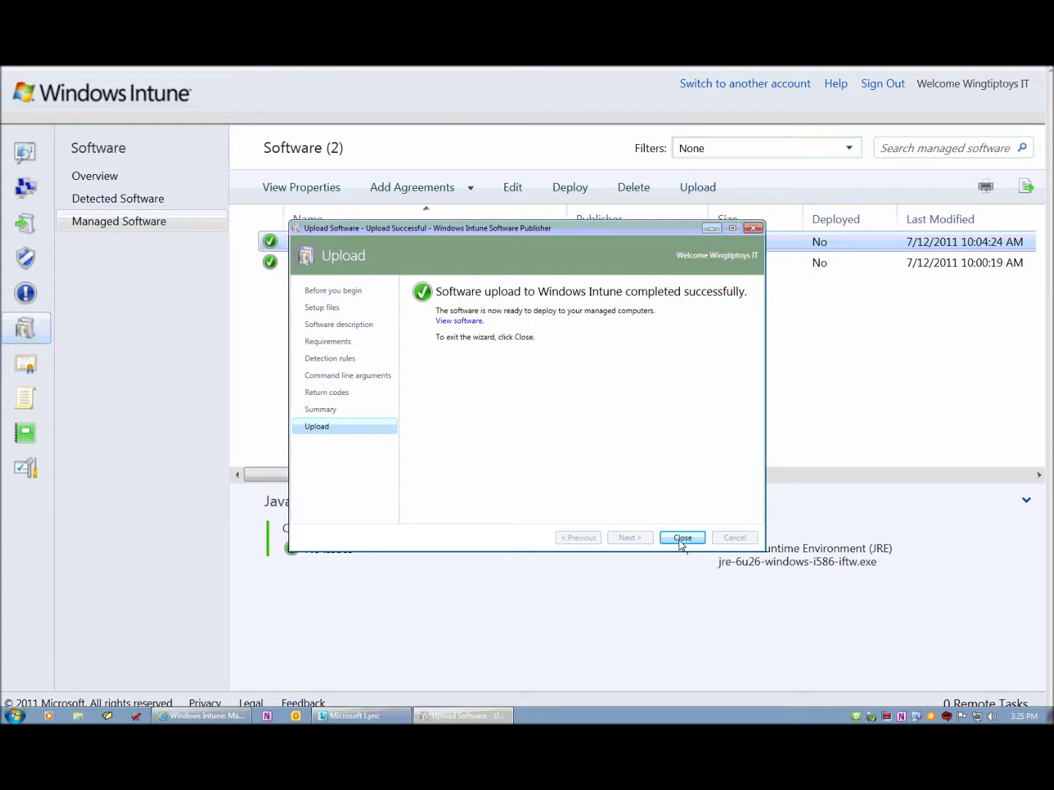
Close the Upload Software wizard once the Lync Setup x32 upload finishes.
click(682, 539)
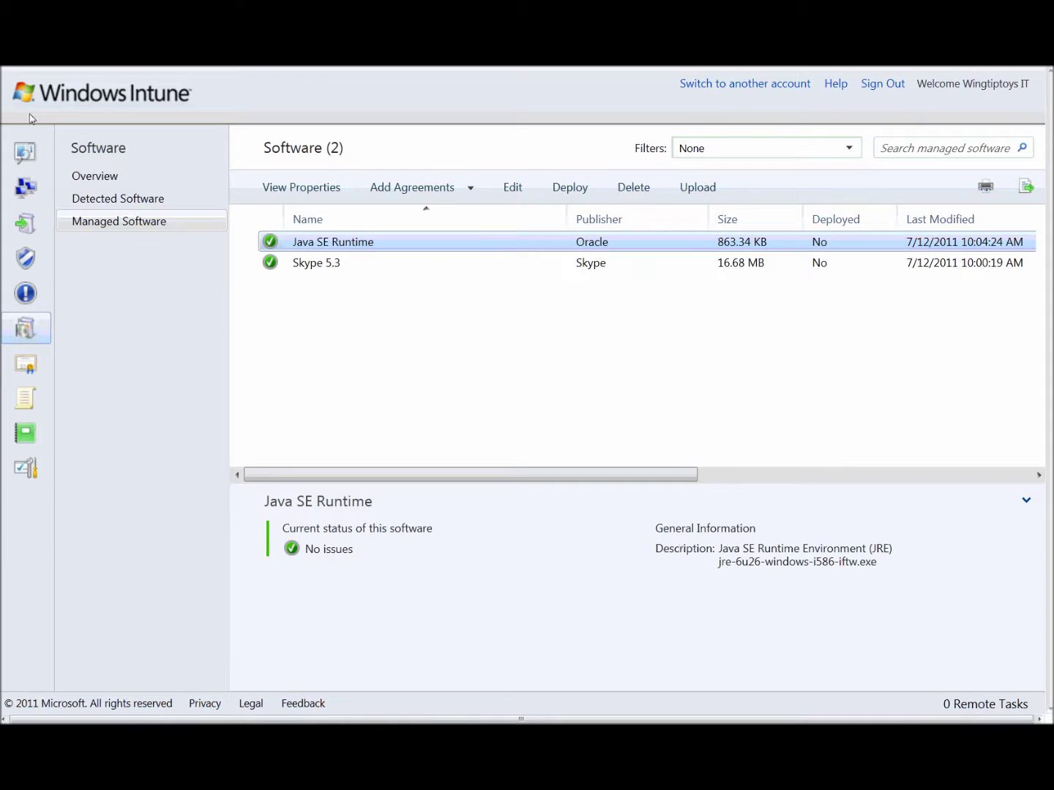
Refresh Managed Software and select the new Lync Setup x32 entry (Microsoft, 66.62 MB).
click(106, 175)
click(122, 220)
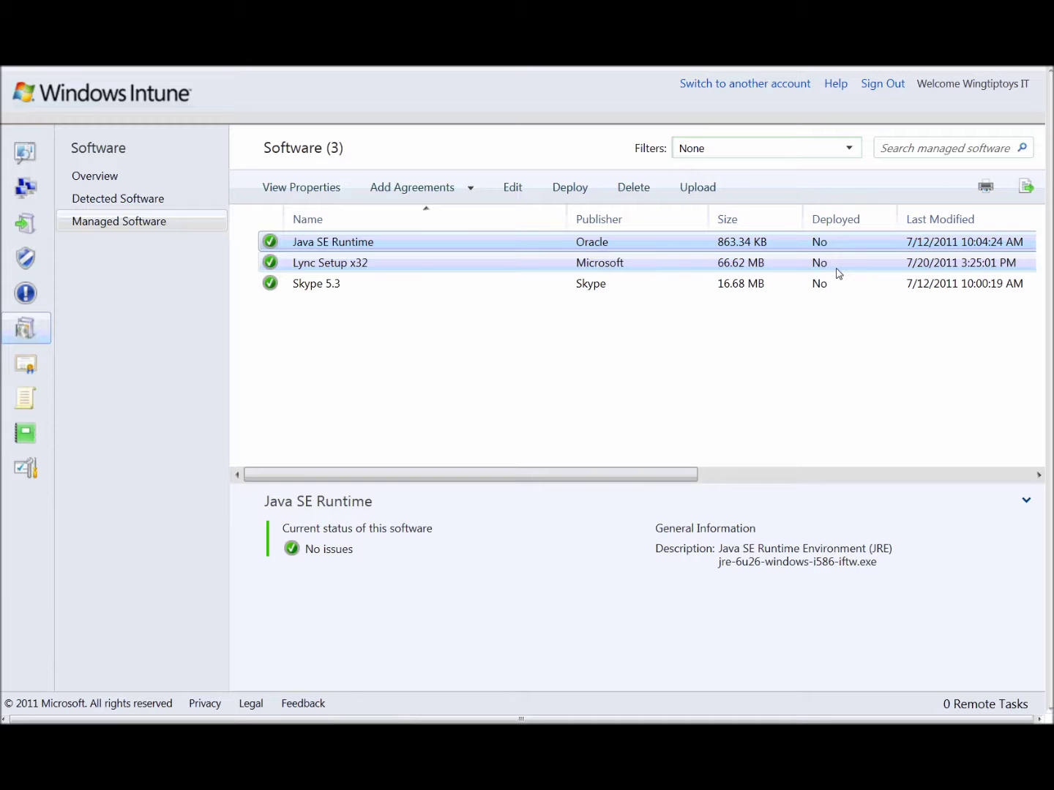
click(838, 269)
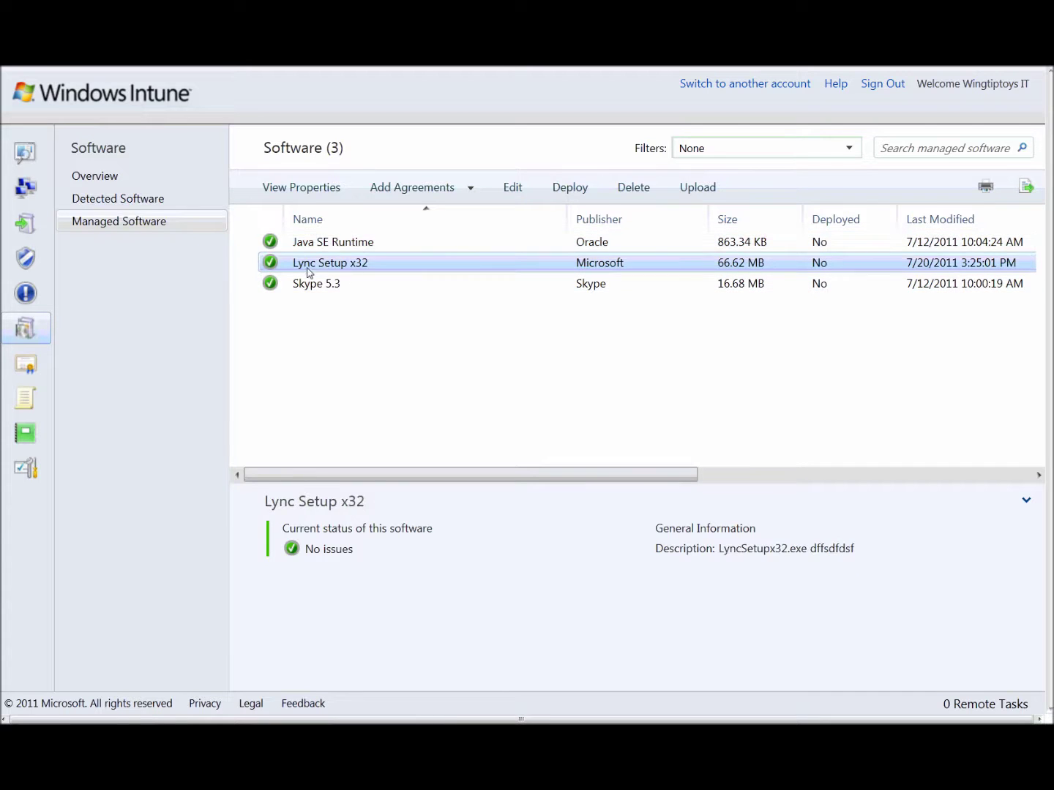
Deploy Lync Setup x32 to All Computers with the Install approval.
click(591, 188)
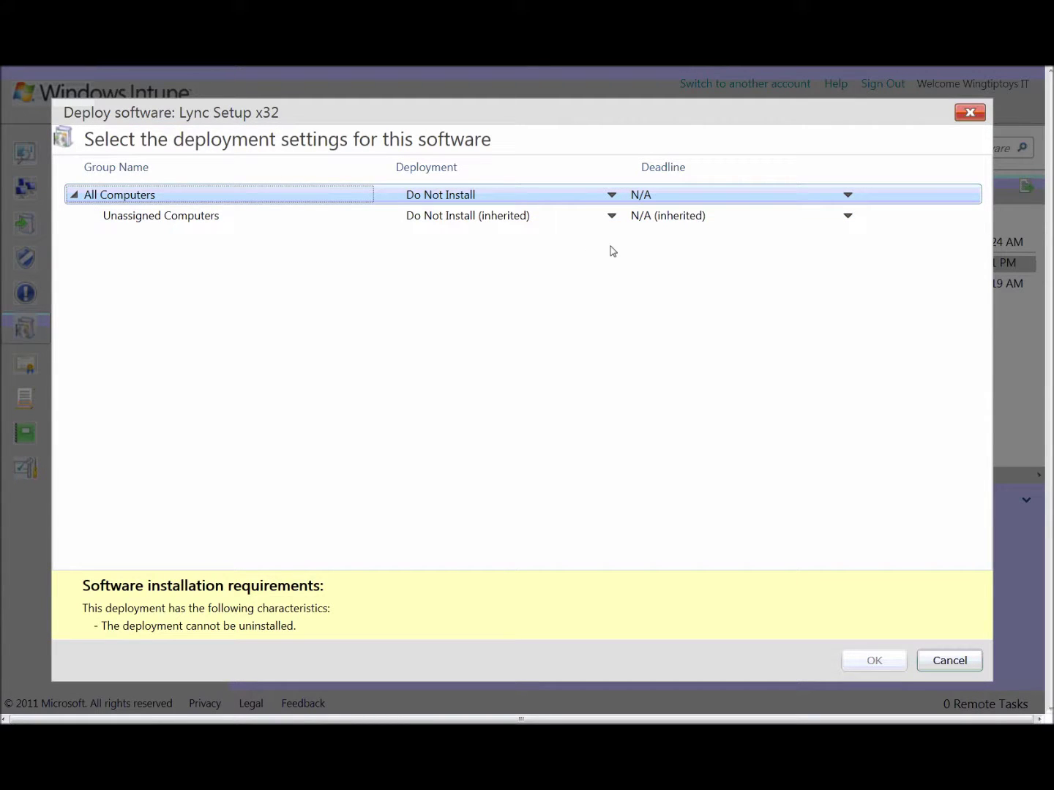
click(965, 673)
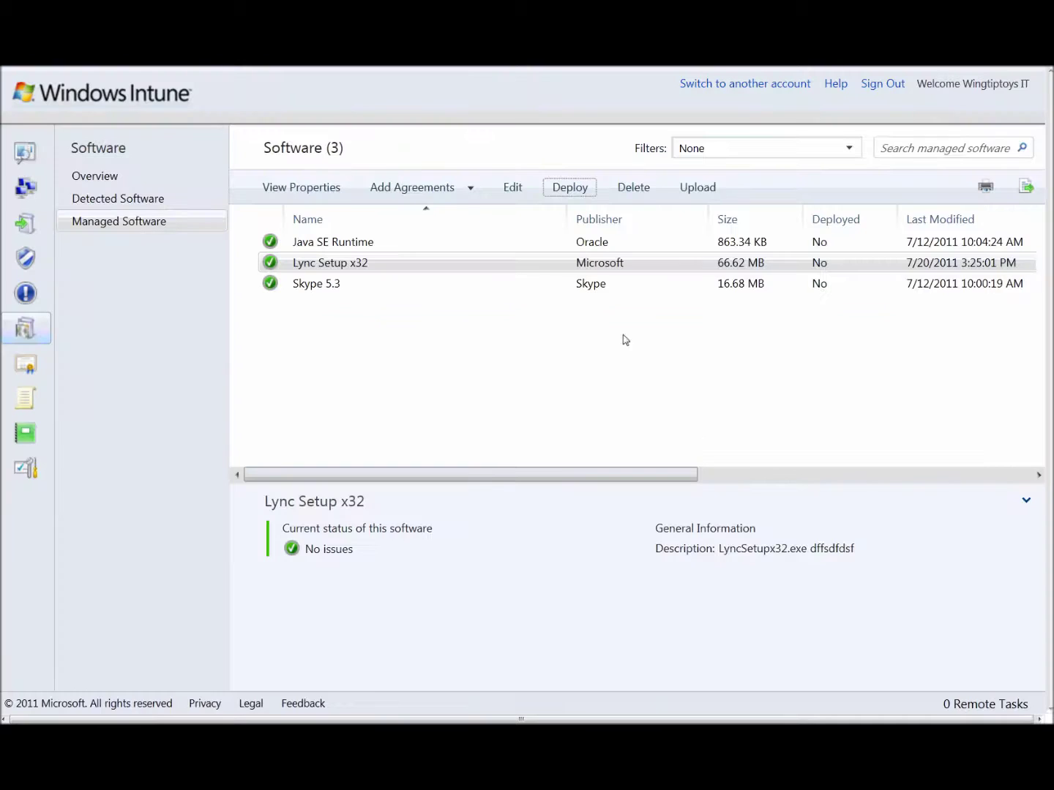
right_click(434, 262)
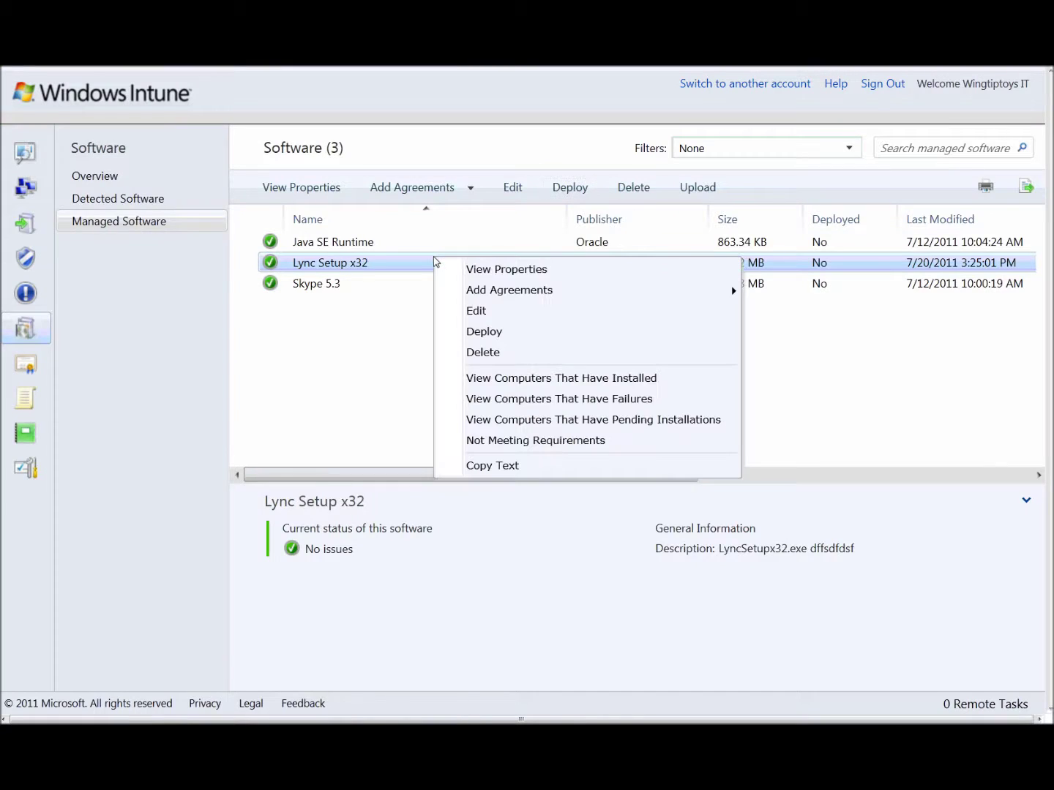
click(503, 339)
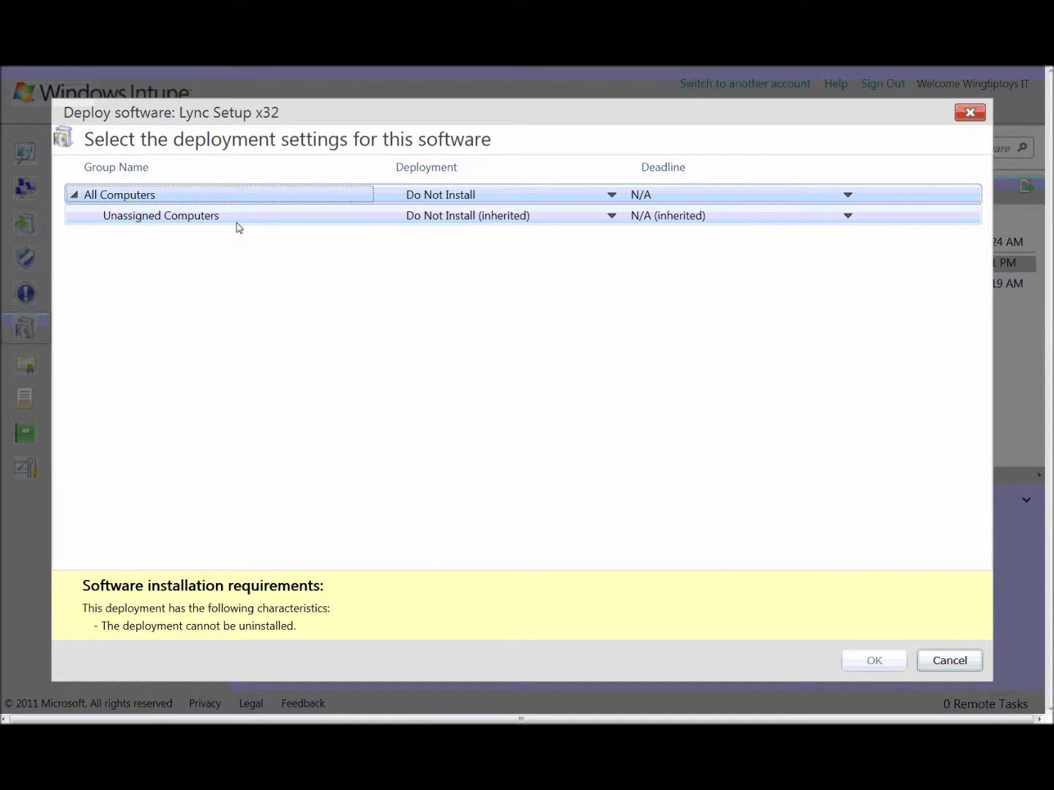
click(485, 194)
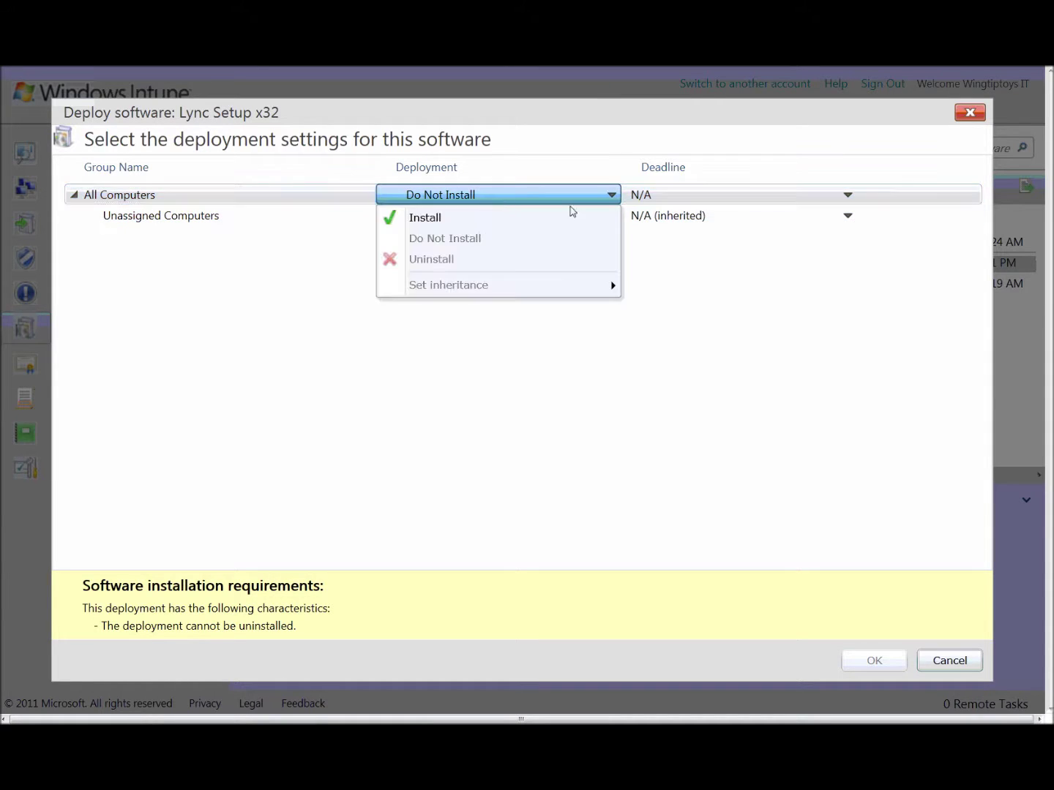
click(564, 215)
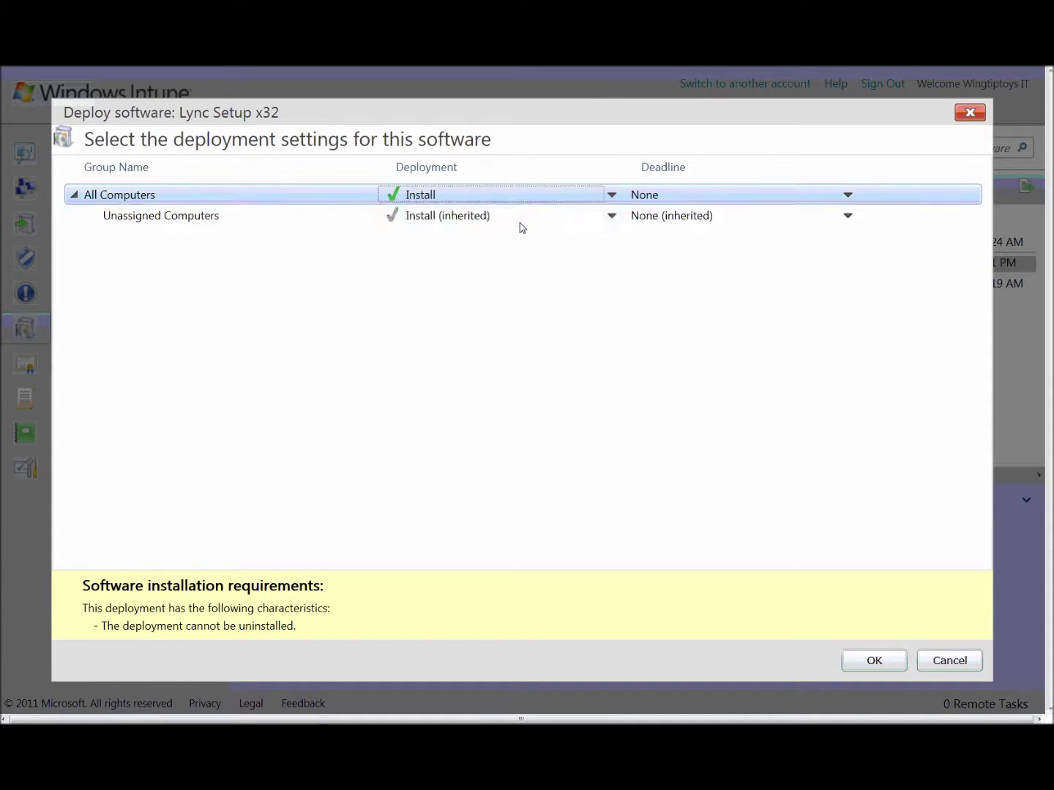
click(889, 662)
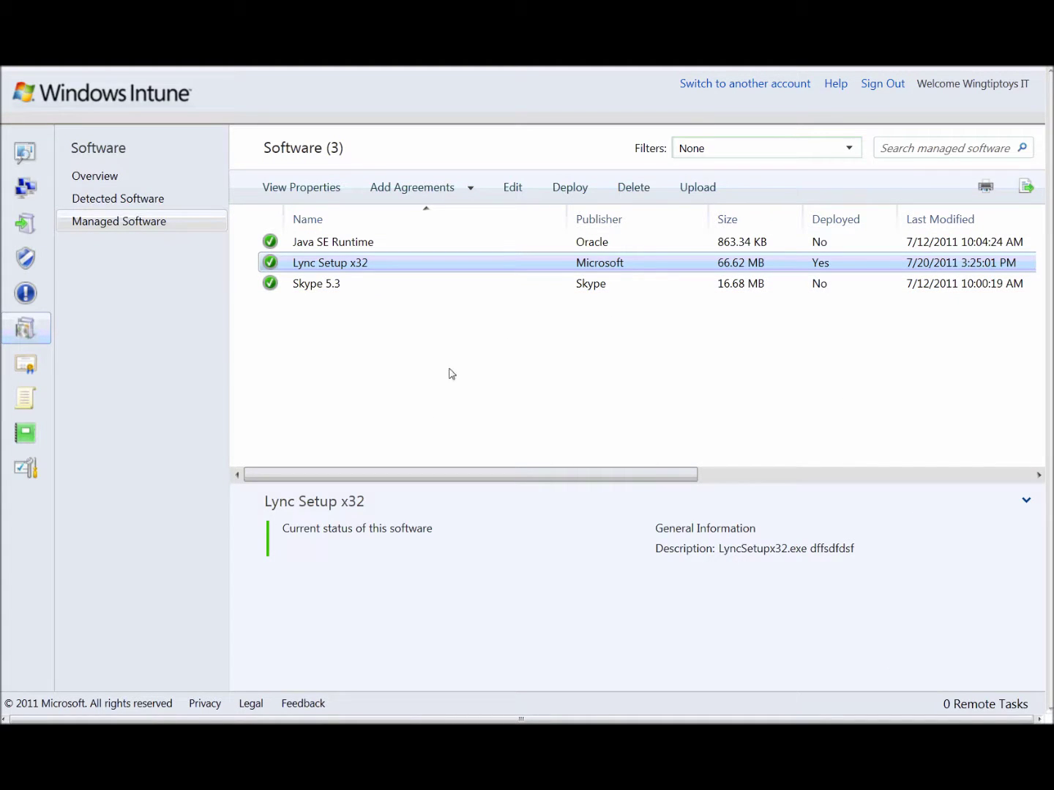
drag(399, 477, 851, 475)
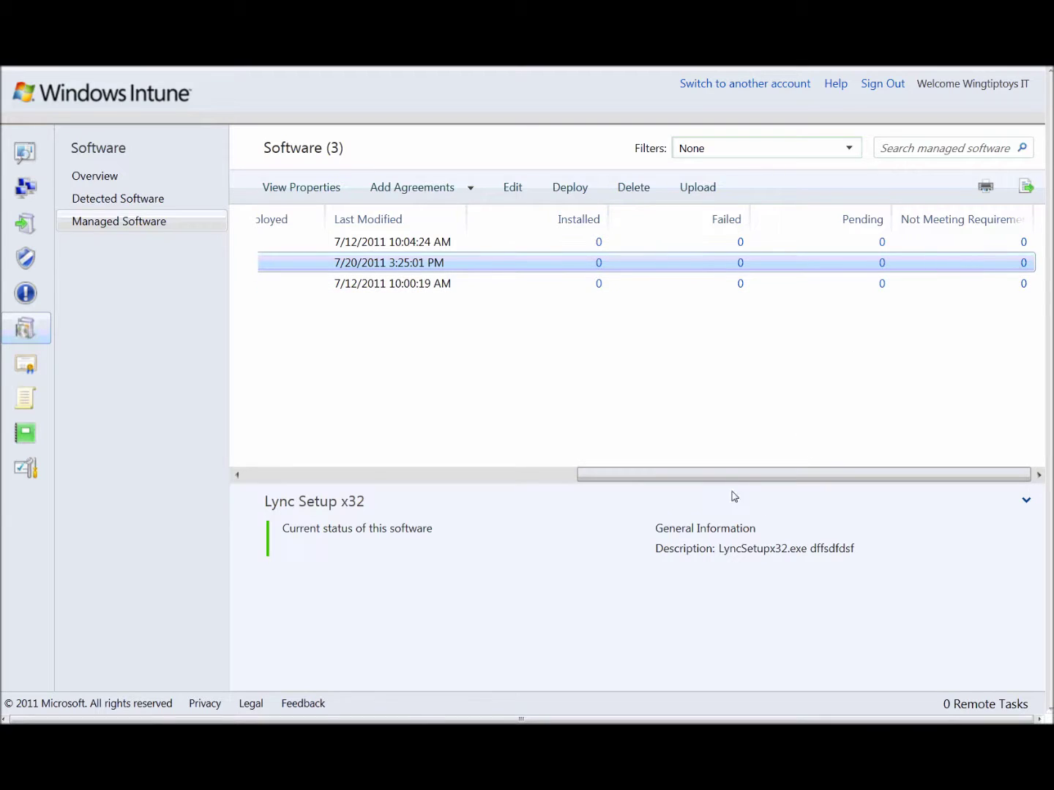
drag(727, 476, 346, 483)
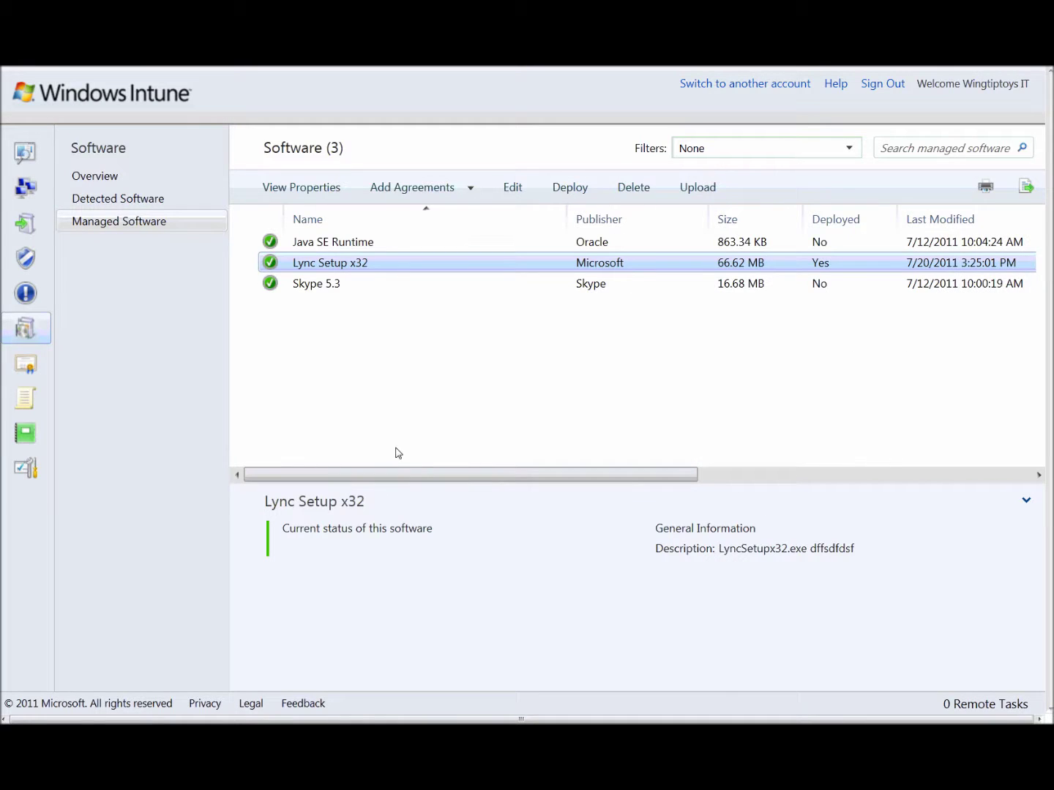